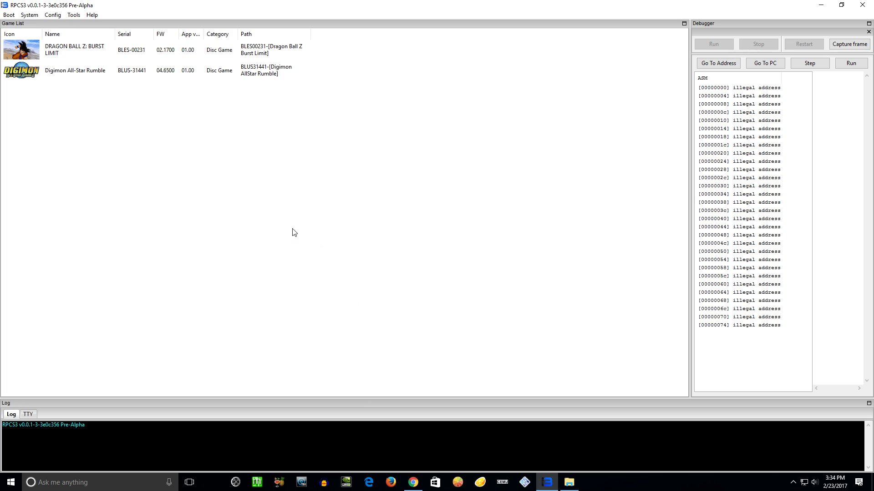
# Switch to Chrome and view the Patreon page for the RPCS3 emulator project.
pyautogui.click(413, 483)
pyautogui.click(564, 10)
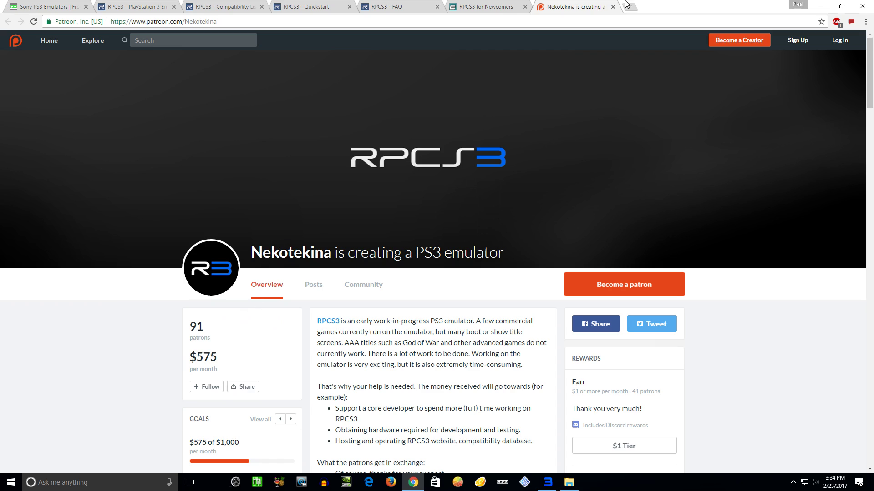
pyautogui.doubleClick(263, 253)
pyautogui.click(369, 255)
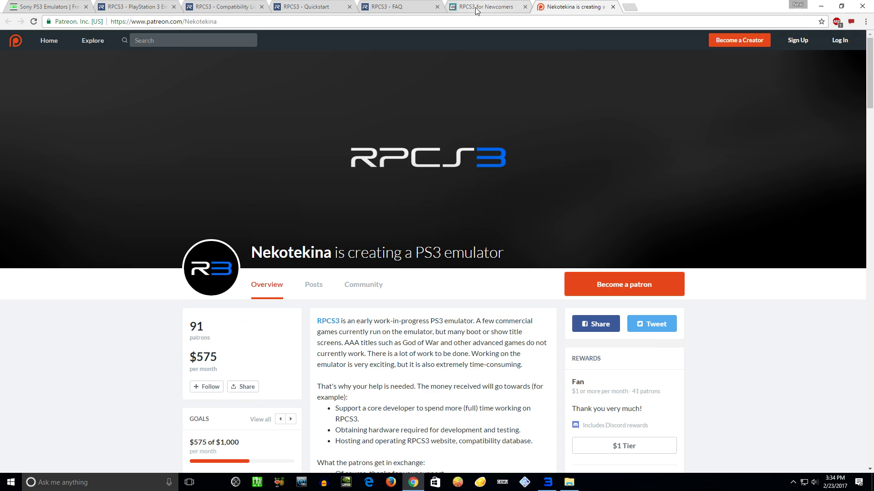
# Examine the RPCS3 version and download section on FreeEmulator's Sony PS3 Emulators page.
pyautogui.click(76, 7)
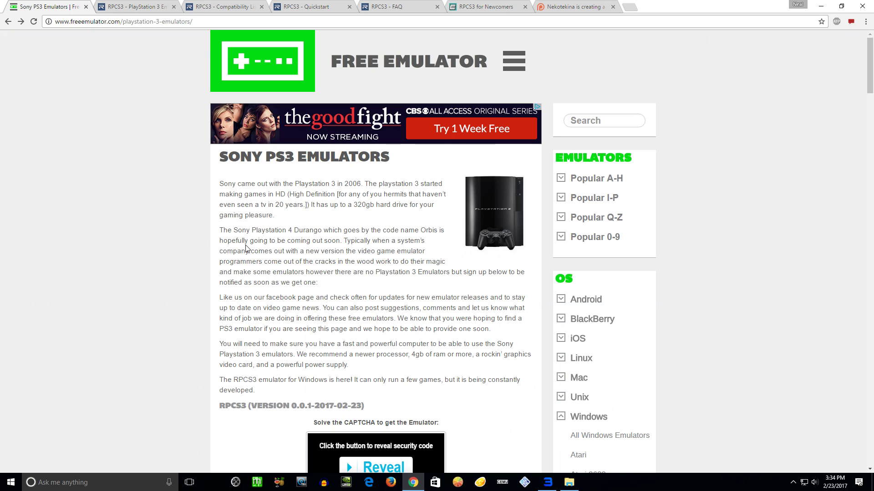
pyautogui.scroll(-5, 293, 230)
pyautogui.scroll(5, 293, 230)
pyautogui.click(195, 21)
pyautogui.click(419, 40)
pyautogui.scroll(-4, 337, 238)
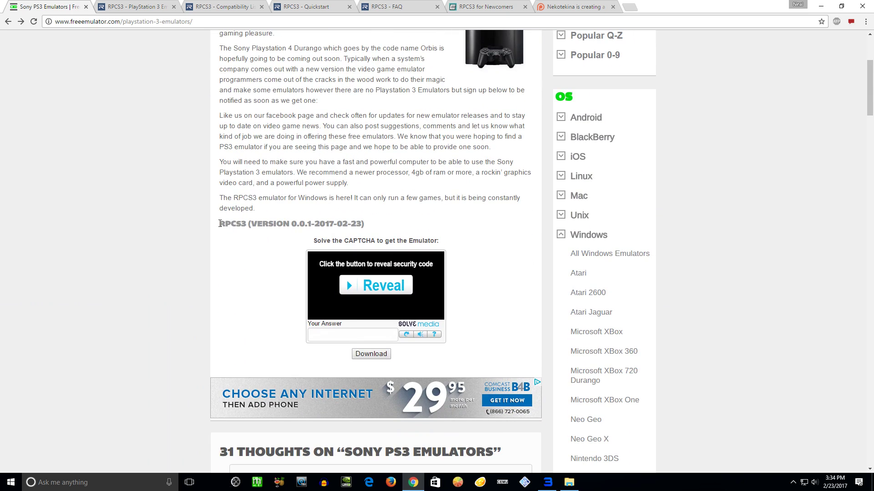
pyautogui.moveTo(220, 223)
pyautogui.mouseDown()
pyautogui.moveTo(382, 226)
pyautogui.moveTo(220, 225)
pyautogui.mouseUp()
pyautogui.click(308, 226)
pyautogui.click(309, 227)
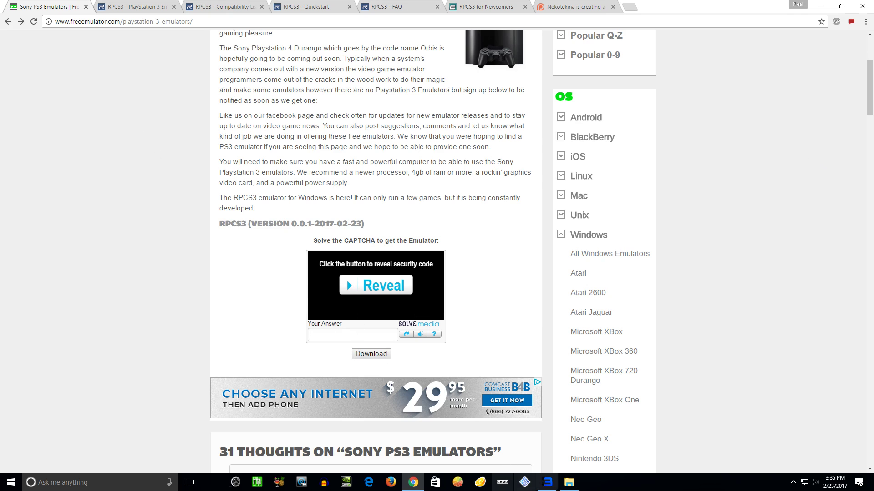
# Switch to the RPCS3 Latest folder in File Explorer and select the archive rpcs3-v0.0.1-2017-02-23-3e0c356b_win64.zip.
pyautogui.click(569, 482)
pyautogui.click(360, 292)
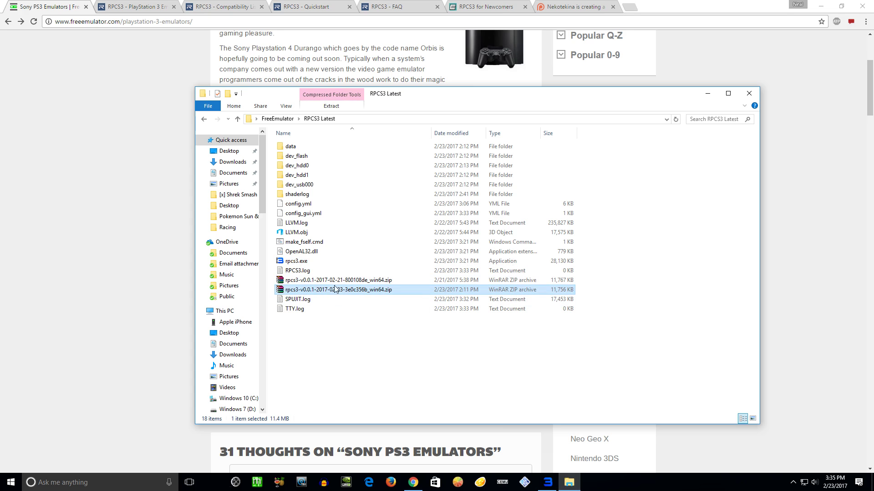
# Return to the RPCS3 website at rpcs3.net in Chrome and open its Download page.
pyautogui.click(133, 9)
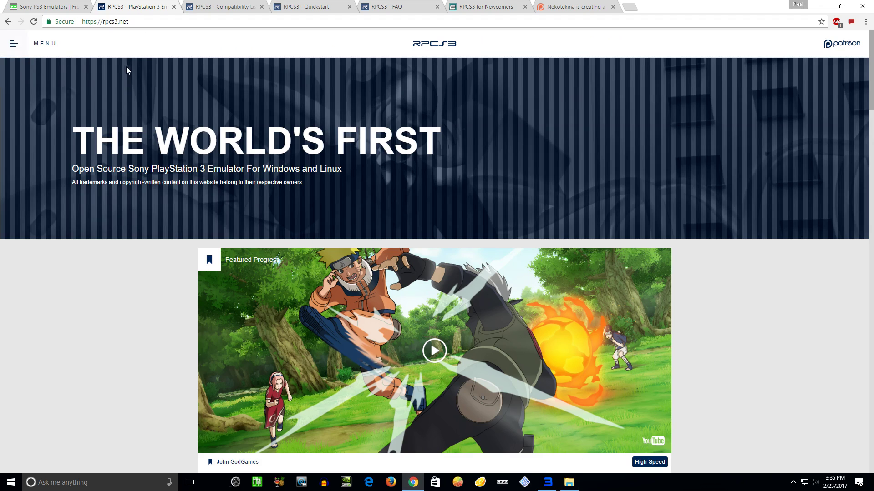
pyautogui.click(131, 22)
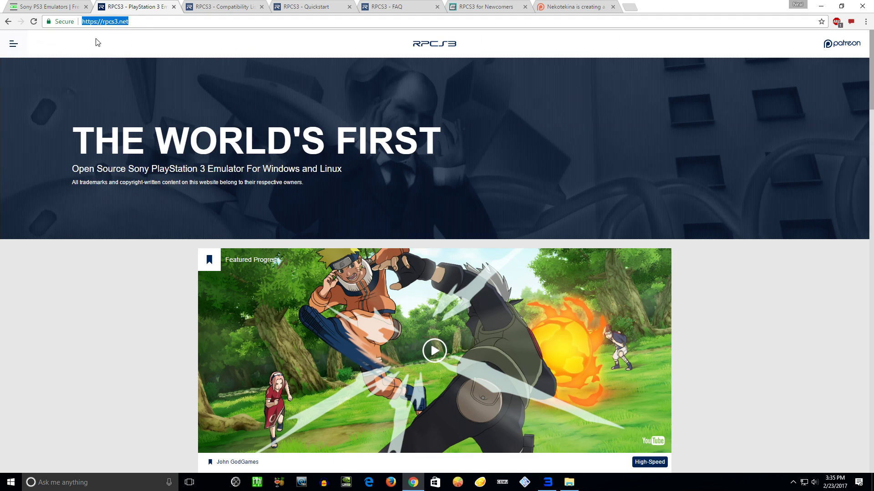
pyautogui.click(13, 43)
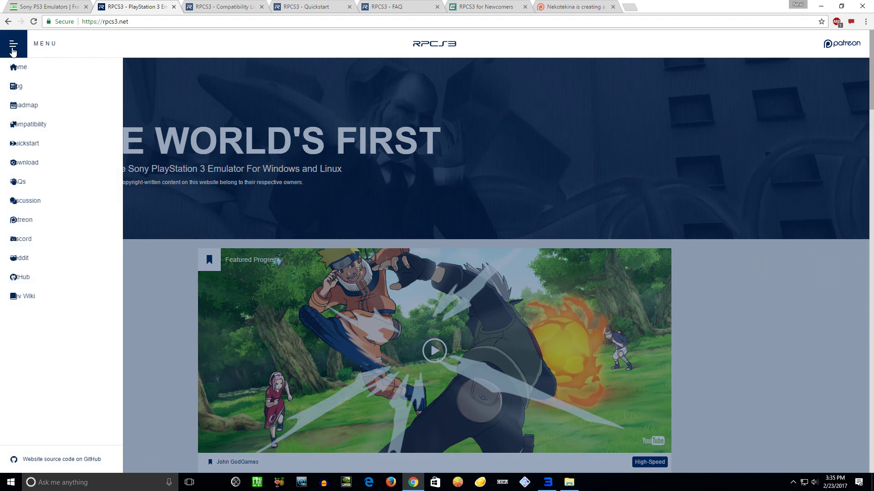
pyautogui.click(40, 169)
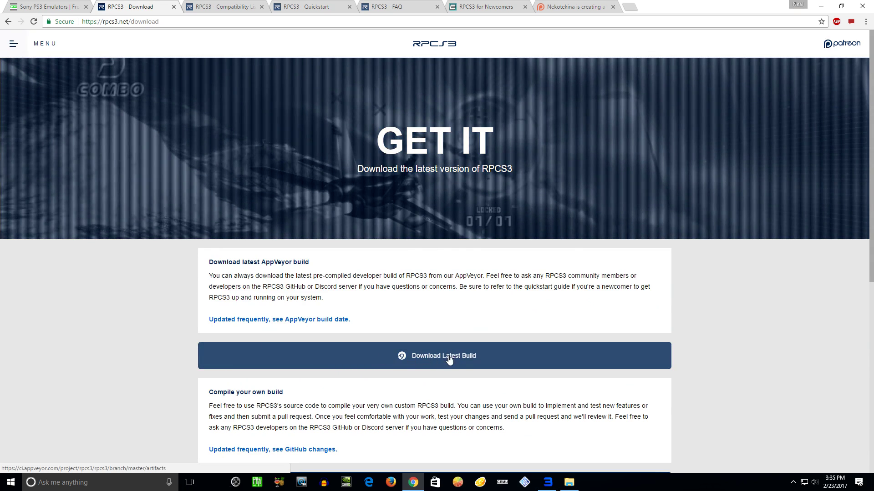
# Open the AppVeyor artifacts page for the latest RPCS3 build and point out the win64 zip file.
pyautogui.moveTo(270, 263); pyautogui.dragTo(291, 264)
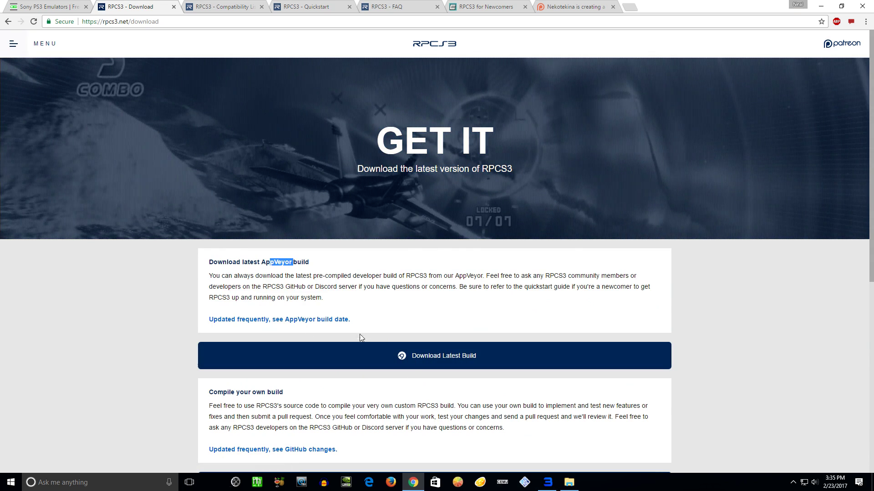
pyautogui.click(400, 364)
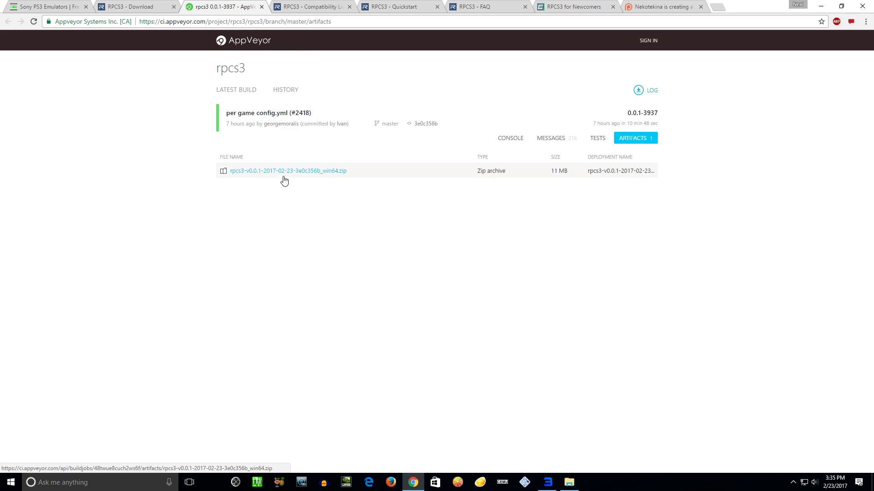
pyautogui.moveTo(291, 176); pyautogui.dragTo(234, 80)
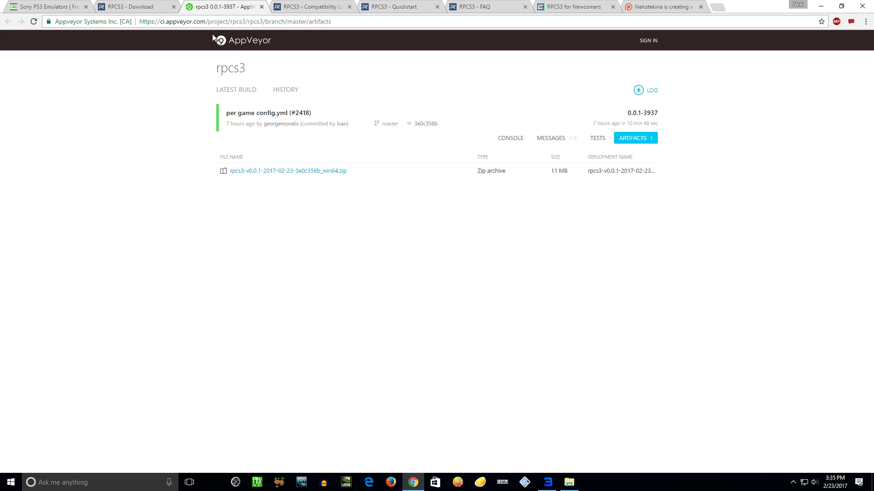
# Go to the RPCS3 compatibility page and bring the compatibility list into view.
pyautogui.click(115, 5)
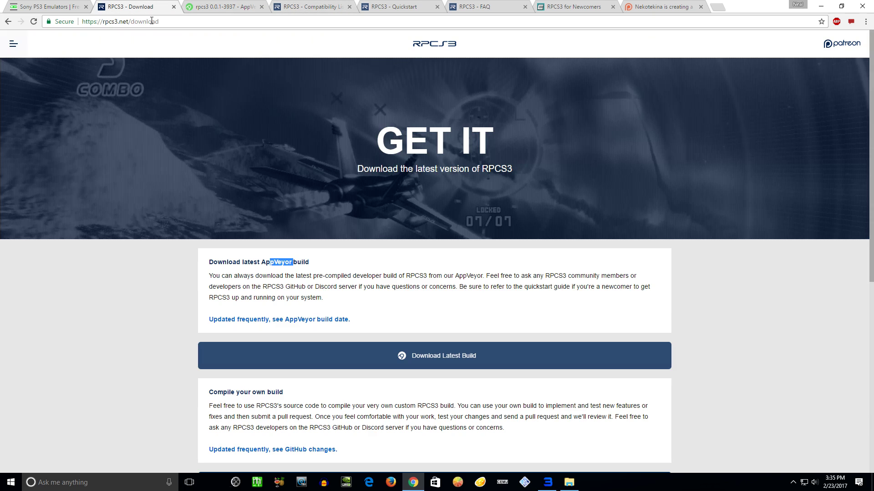
pyautogui.click(294, 6)
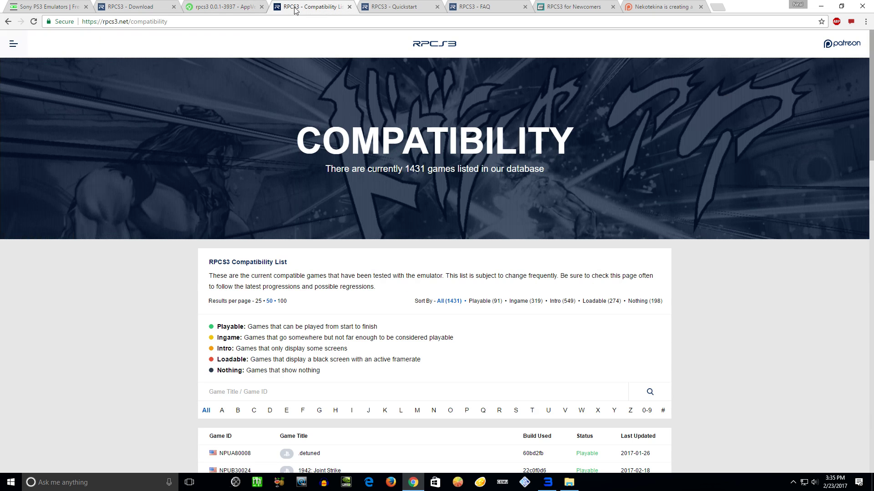
pyautogui.moveTo(351, 148); pyautogui.dragTo(448, 148)
pyautogui.click(204, 43)
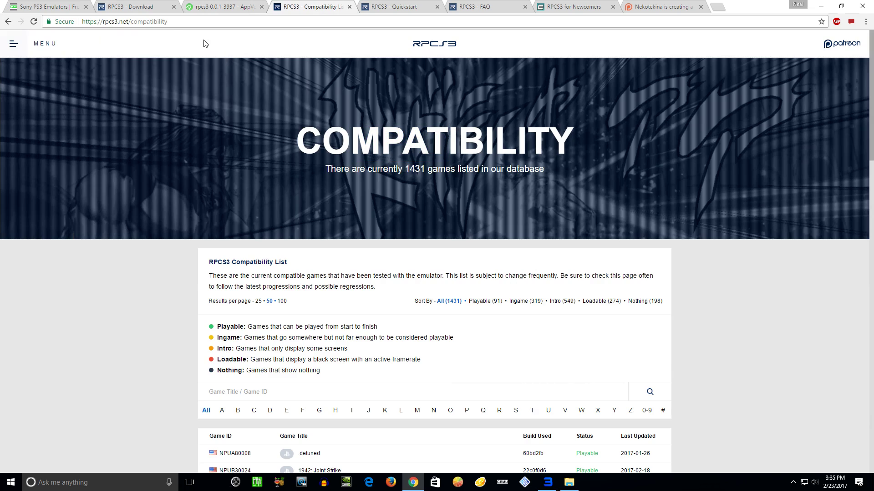
pyautogui.click(183, 26)
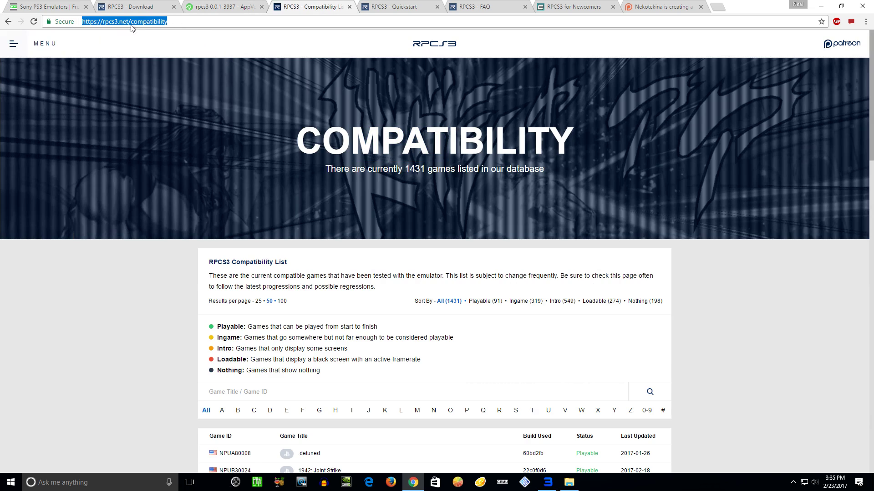
pyautogui.click(234, 282)
pyautogui.scroll(-2, 361, 279)
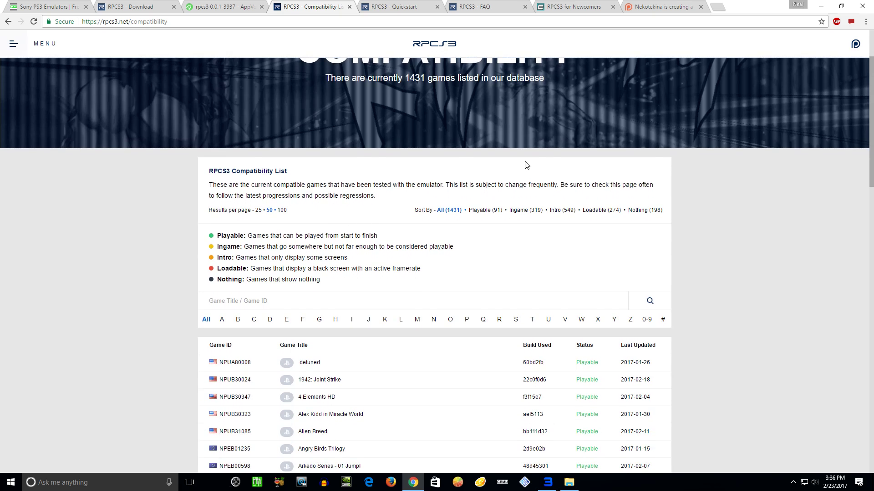
pyautogui.moveTo(871, 132); pyautogui.dragTo(695, 137)
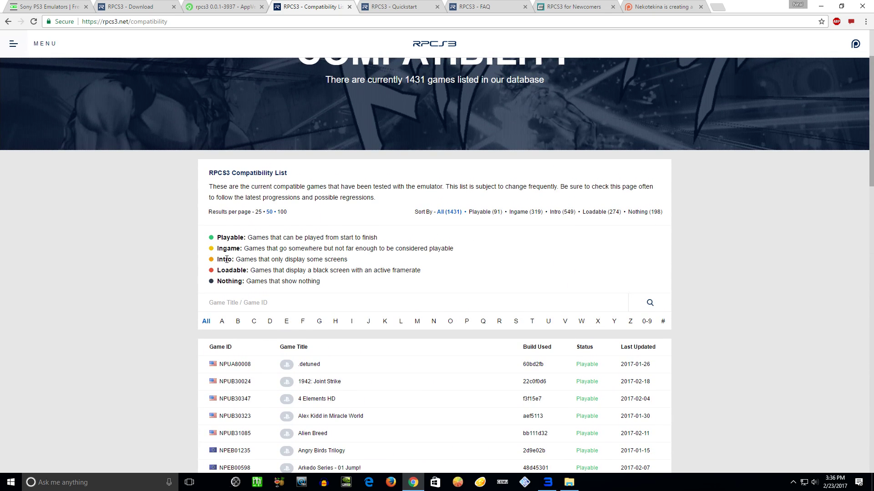
# Review the definitions of the Playable, Ingame, Intro, Loadable and Nothing compatibility statuses.
pyautogui.moveTo(227, 238); pyautogui.dragTo(224, 267)
pyautogui.click(227, 284)
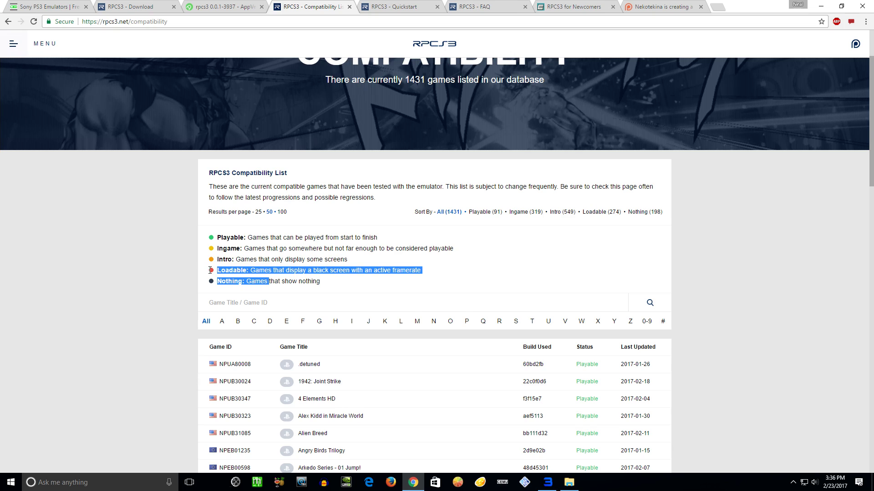
pyautogui.moveTo(218, 261)
pyautogui.mouseDown()
pyautogui.moveTo(359, 261)
pyautogui.moveTo(235, 255)
pyautogui.mouseUp()
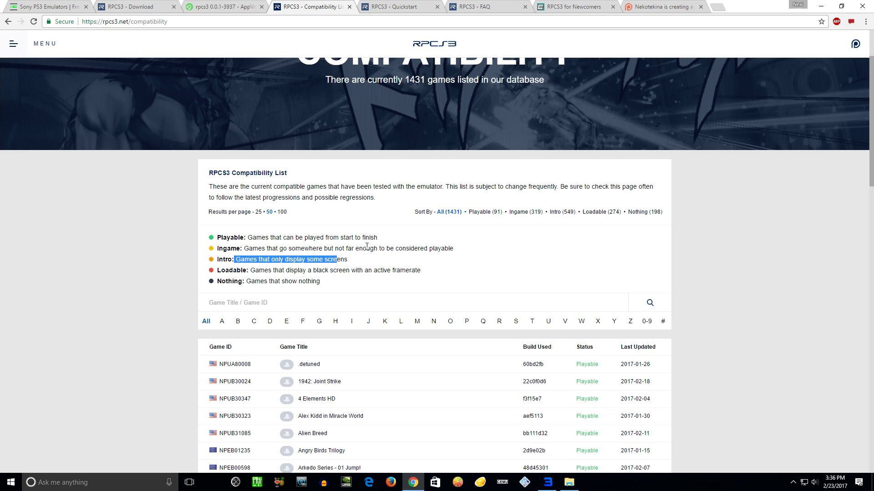
pyautogui.moveTo(418, 248); pyautogui.dragTo(210, 232)
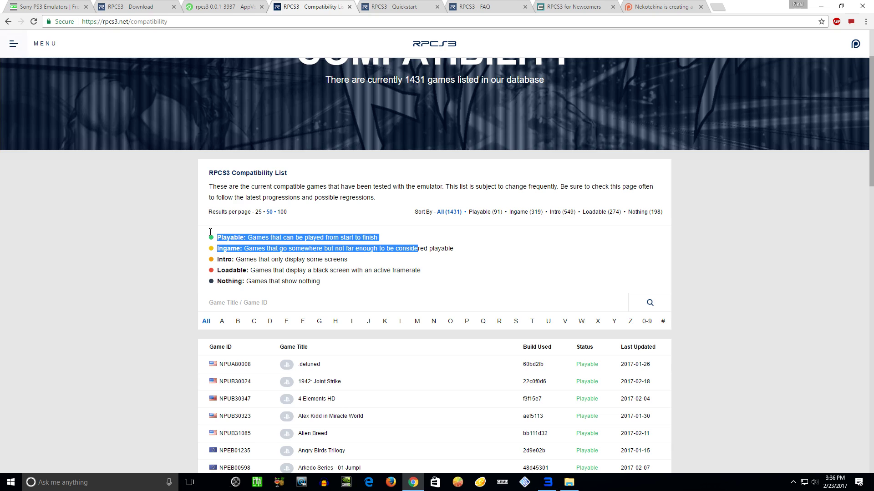
pyautogui.click(309, 235)
# Browse the listed games and search the compatibility database for "Dragon Ball".
pyautogui.scroll(-2, 391, 364)
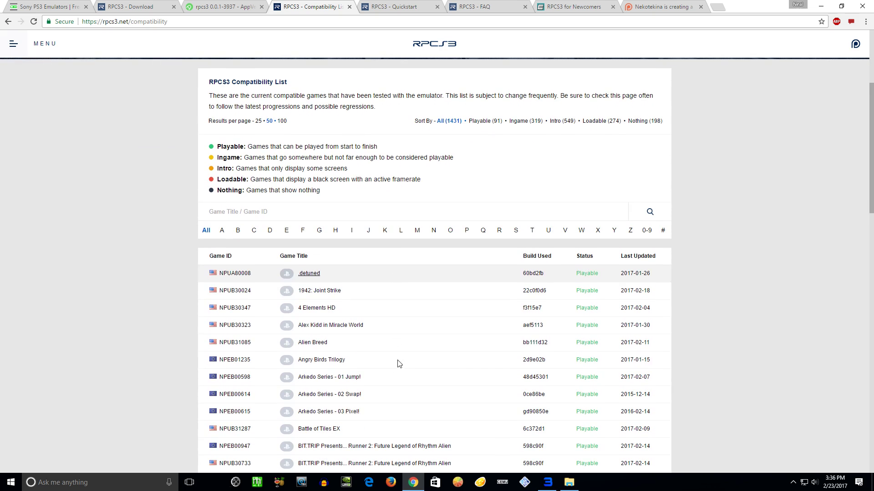
pyautogui.scroll(-5, 423, 316)
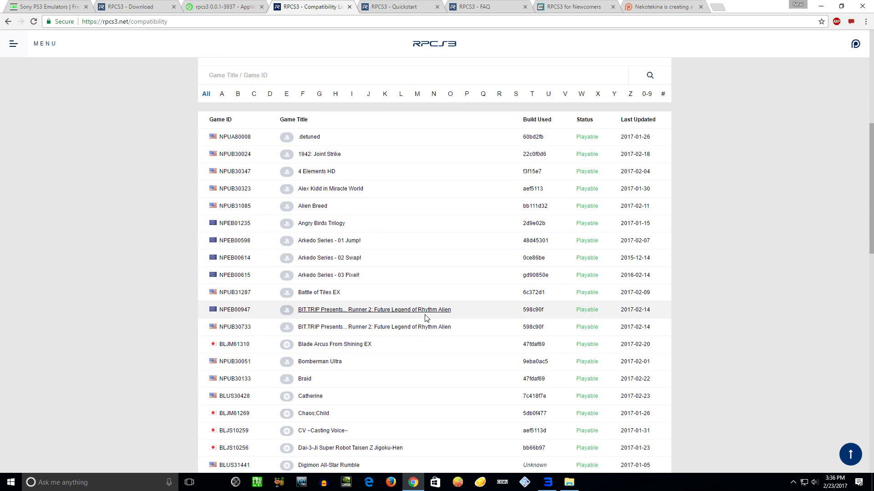
pyautogui.moveTo(871, 183); pyautogui.dragTo(872, 122)
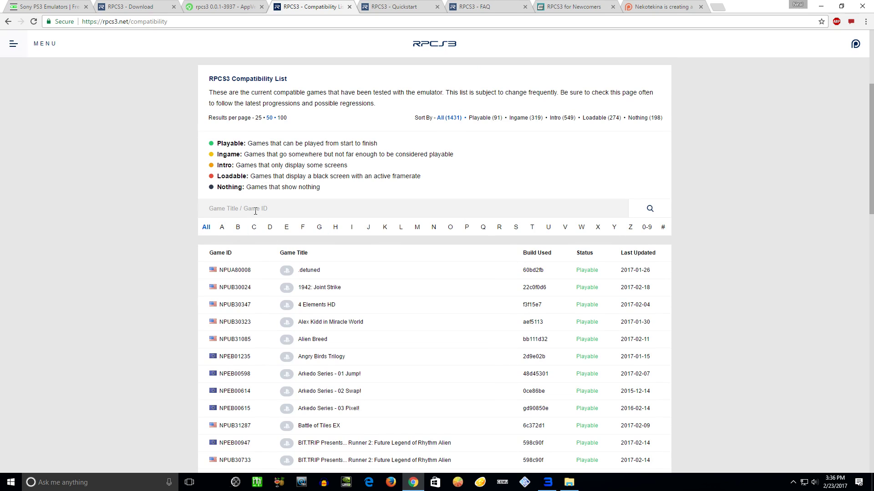
pyautogui.write('Dragon Ball')
pyautogui.press('Return')
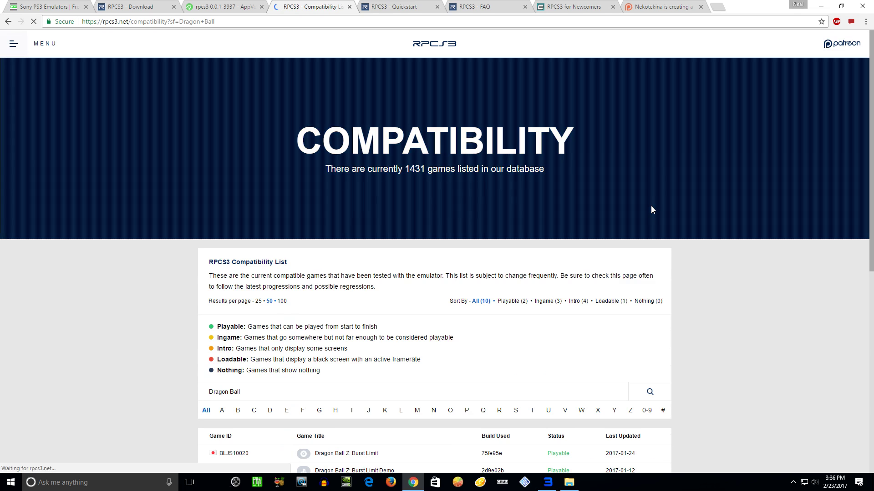
pyautogui.scroll(-5, 389, 319)
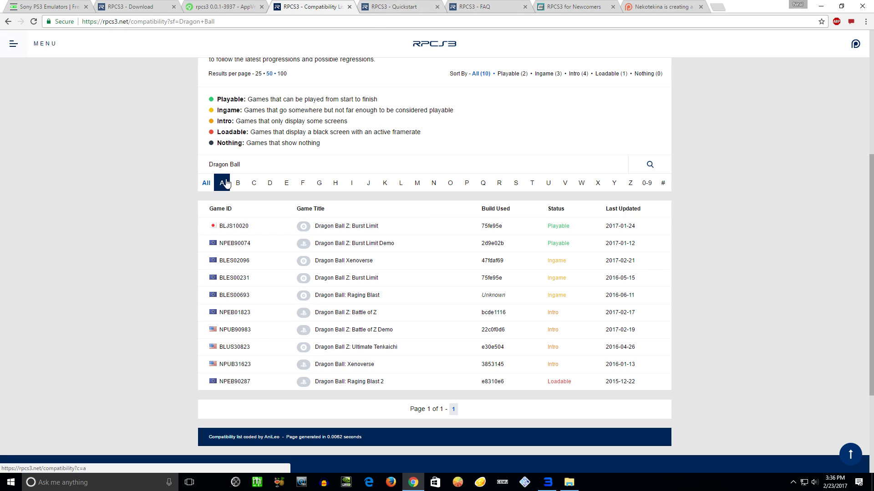
# Filter the compatibility list to titles starting with N and examine their statuses and last-updated dates.
pyautogui.click(435, 185)
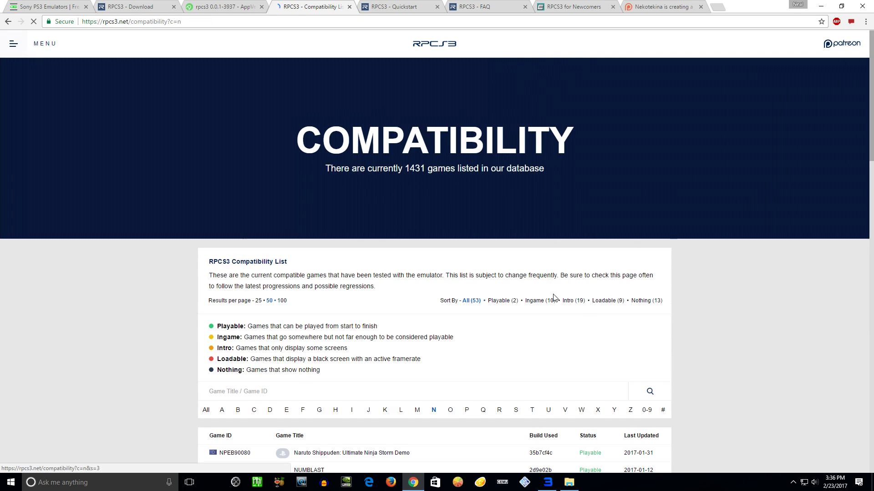
pyautogui.scroll(-4, 524, 283)
pyautogui.scroll(6, 514, 249)
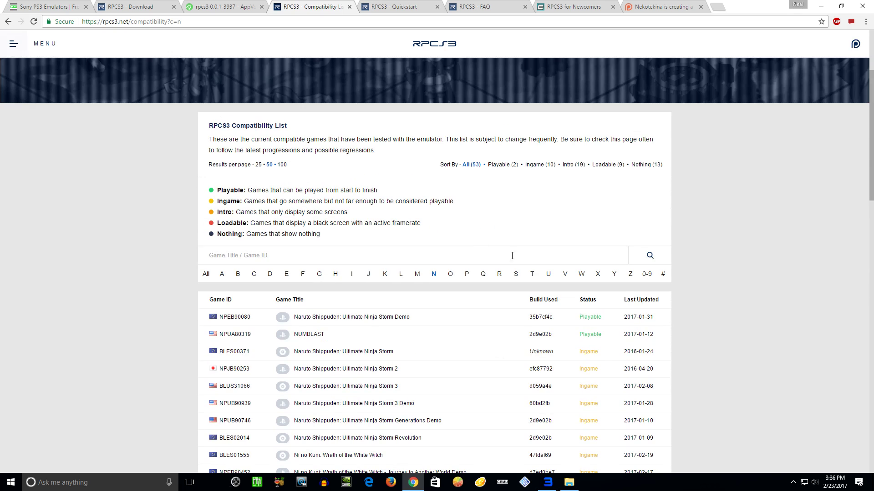
pyautogui.scroll(-2, 637, 291)
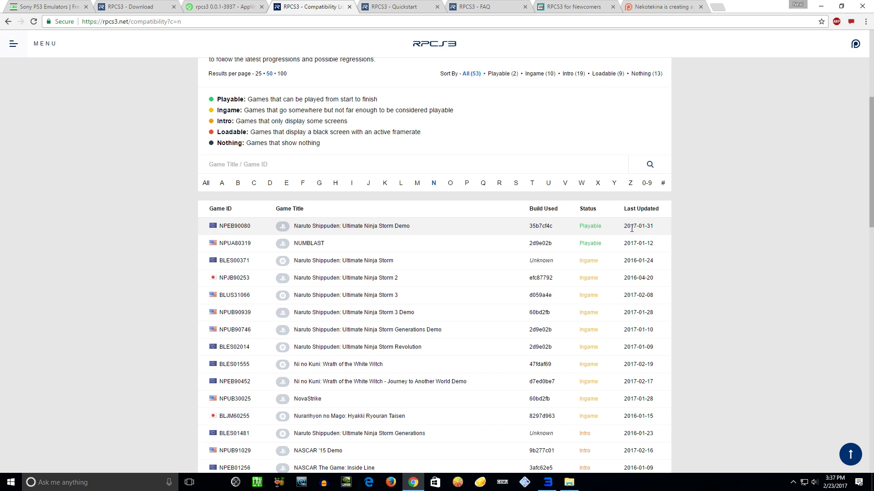
pyautogui.moveTo(636, 228); pyautogui.dragTo(673, 225)
pyautogui.scroll(-2, 654, 240)
pyautogui.moveTo(655, 189); pyautogui.dragTo(630, 191)
pyautogui.scroll(-10, 631, 193)
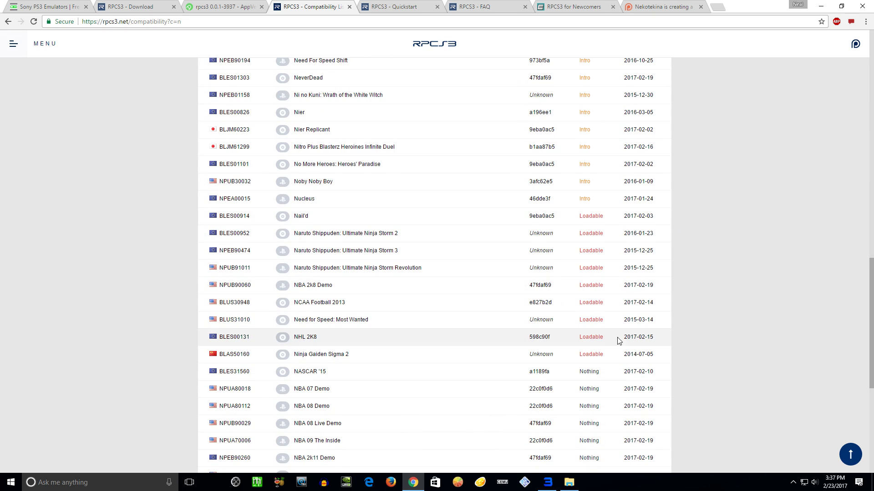
pyautogui.scroll(-3, 620, 340)
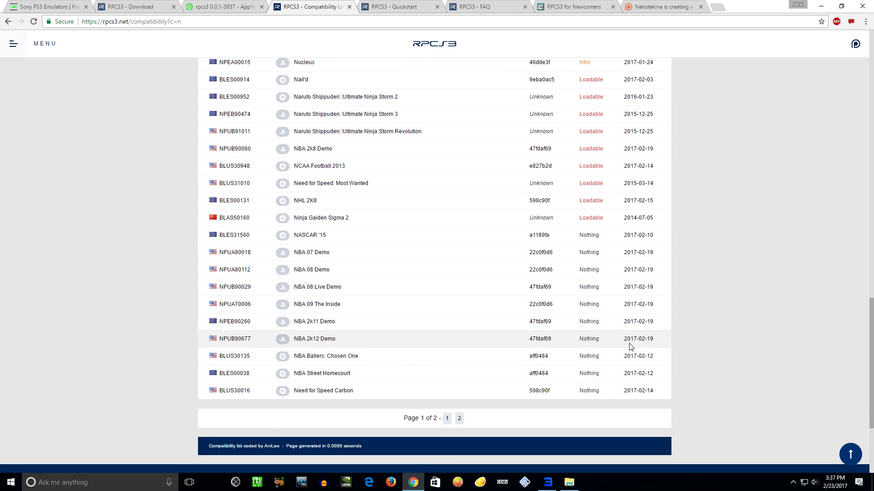
# Open the RPCS3 Quickstart page and review the system requirements, firmware instructions and game dumping guidance.
pyautogui.click(373, 8)
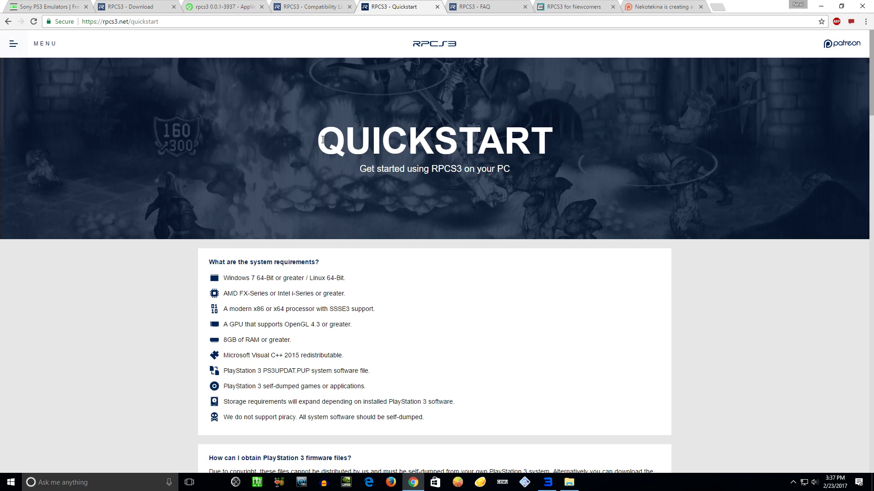
pyautogui.moveTo(323, 140); pyautogui.dragTo(519, 139)
pyautogui.click(545, 138)
pyautogui.moveTo(384, 144); pyautogui.dragTo(432, 143)
pyautogui.click(432, 143)
pyautogui.scroll(-10, 489, 201)
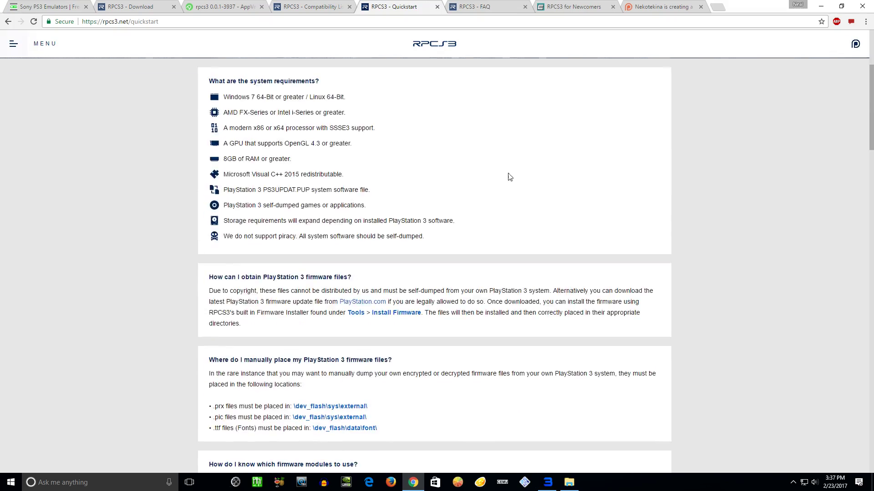
pyautogui.scroll(-12, 472, 235)
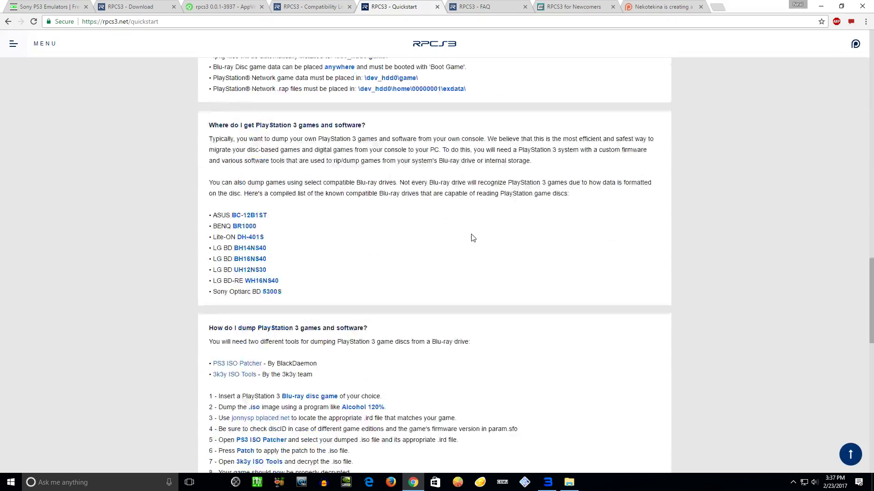
# Leave the Quickstart guide and open the RPCS3 FAQ page.
pyautogui.scroll(5, 472, 235)
pyautogui.scroll(15, 472, 235)
pyautogui.click(473, 6)
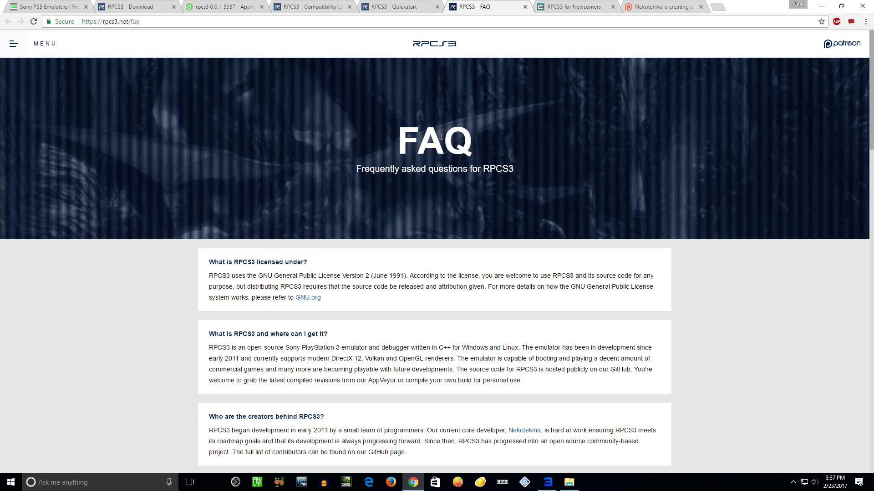
# Open the RPCS3 for Newcomers forum thread, review its Setup section and highlight the heading about dumping the firmware files.
pyautogui.click(554, 5)
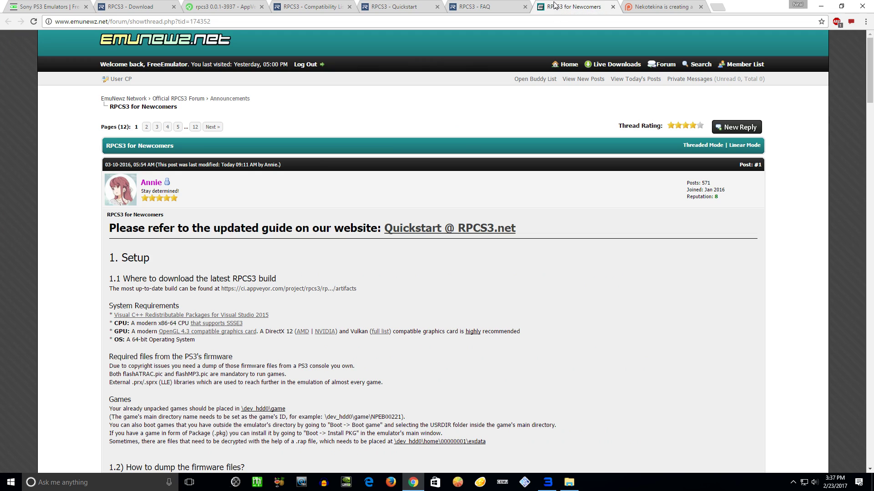
pyautogui.click(226, 21)
pyautogui.click(344, 135)
pyautogui.scroll(-1, 179, 268)
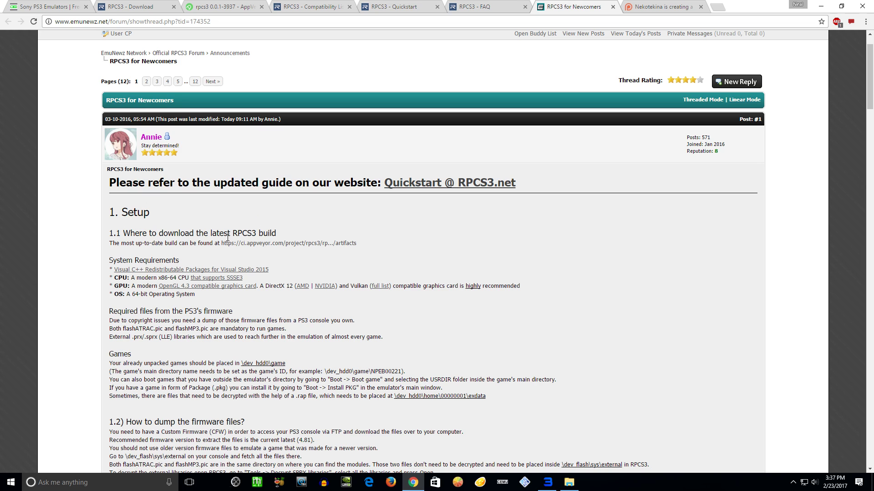
pyautogui.scroll(-3, 248, 234)
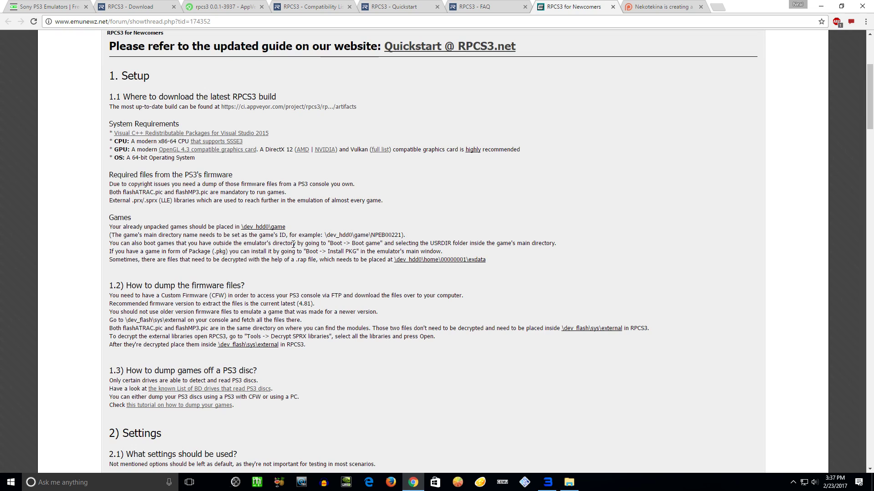
pyautogui.moveTo(111, 284); pyautogui.dragTo(251, 283)
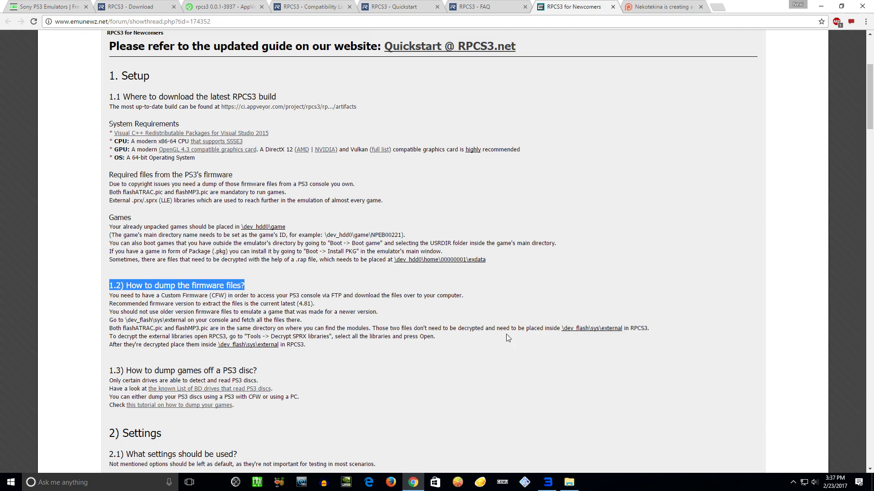
# Switch to File Explorer, open dev_flash\sys\internal inside the RPCS3 Latest folder and look through the firmware module files.
pyautogui.click(575, 486)
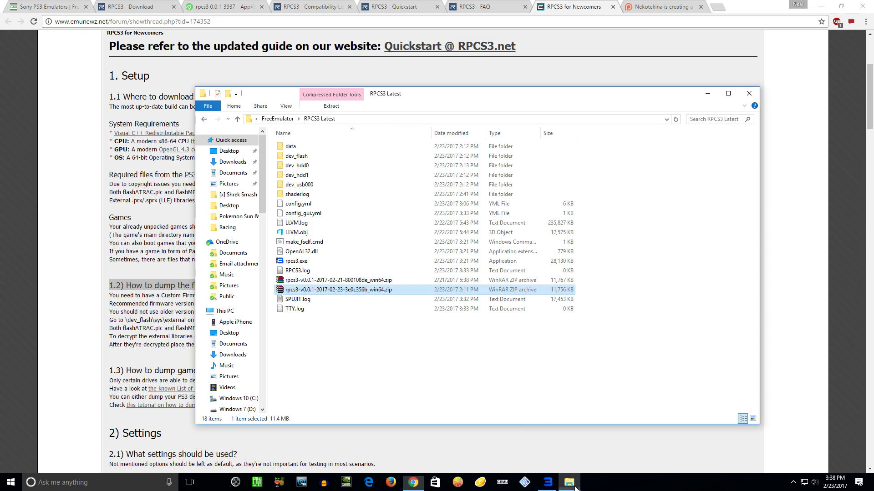
pyautogui.doubleClick(299, 157)
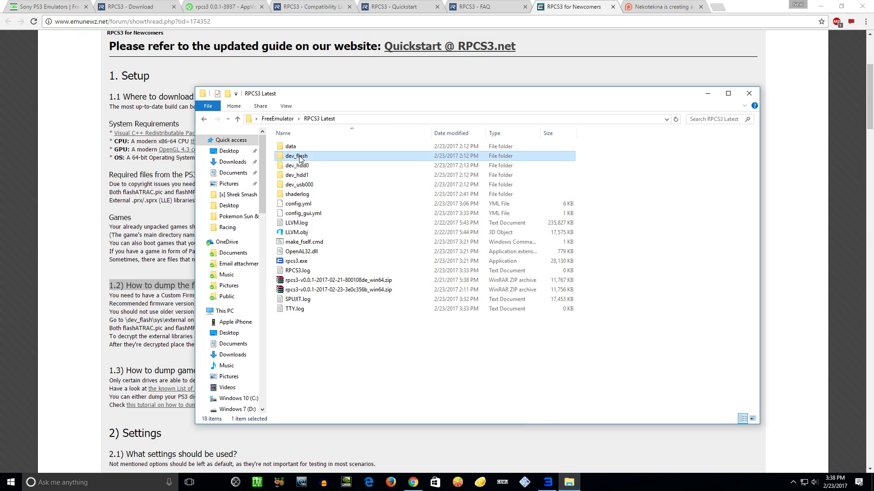
pyautogui.doubleClick(306, 157)
pyautogui.doubleClick(306, 157)
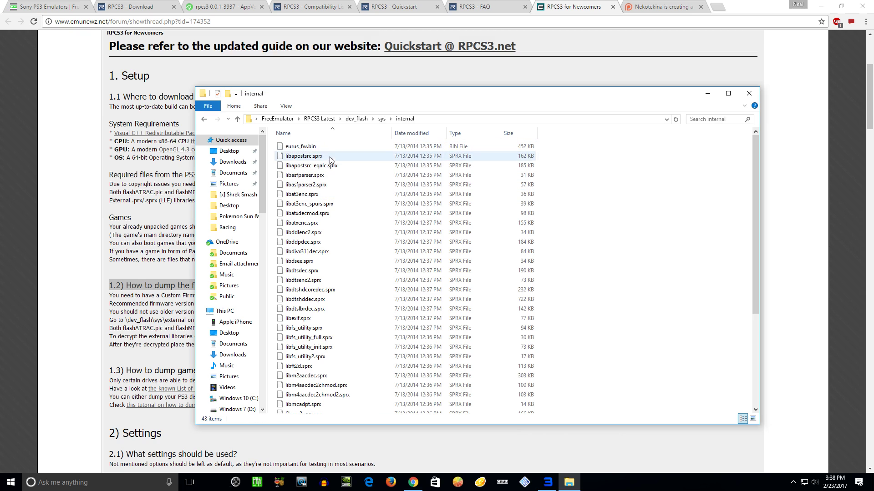
pyautogui.scroll(-5, 687, 193)
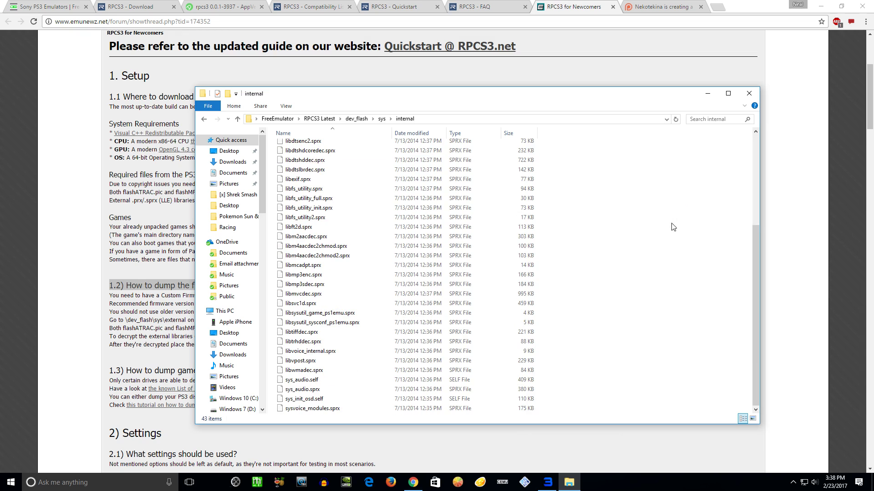
pyautogui.scroll(5, 663, 288)
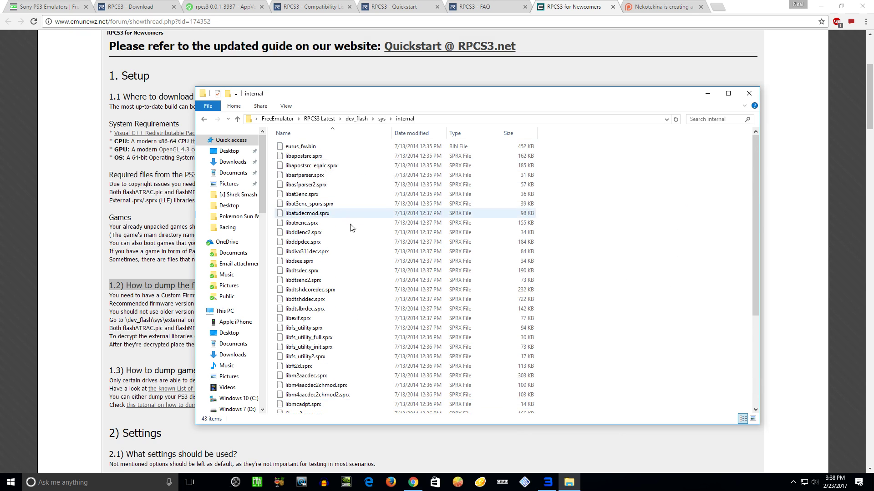
pyautogui.scroll(-5, 364, 241)
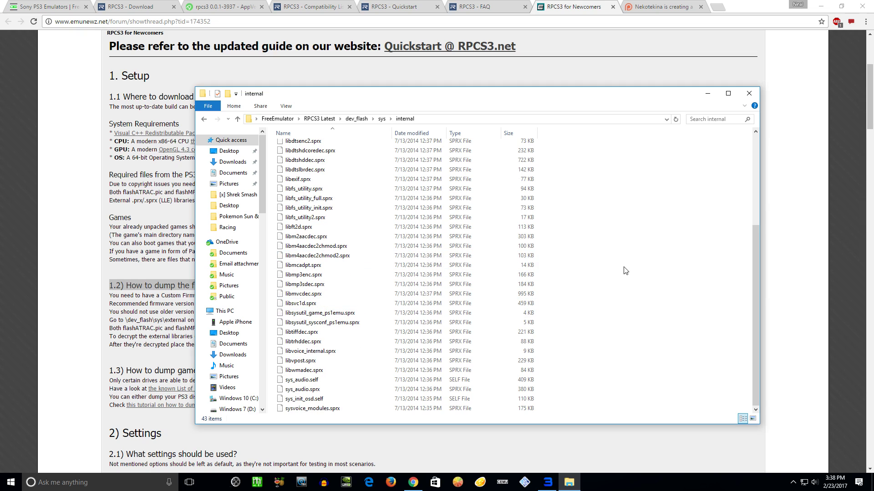
pyautogui.scroll(5, 364, 325)
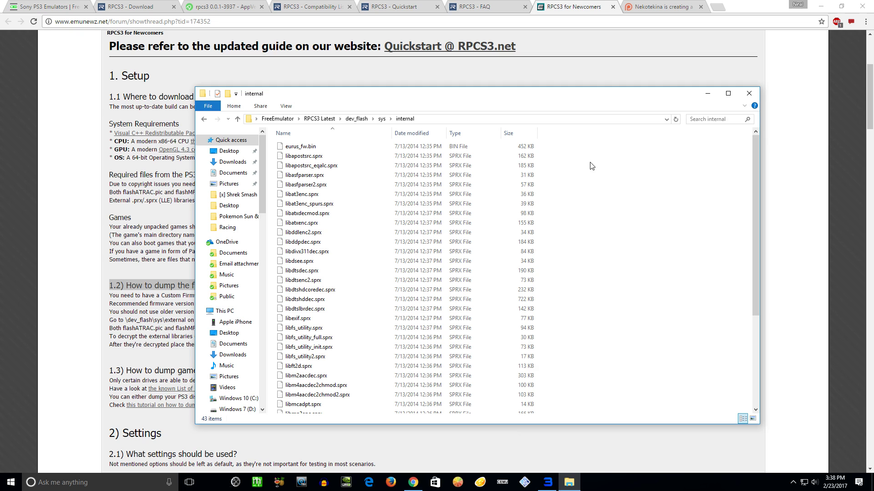
pyautogui.moveTo(590, 162); pyautogui.dragTo(295, 313)
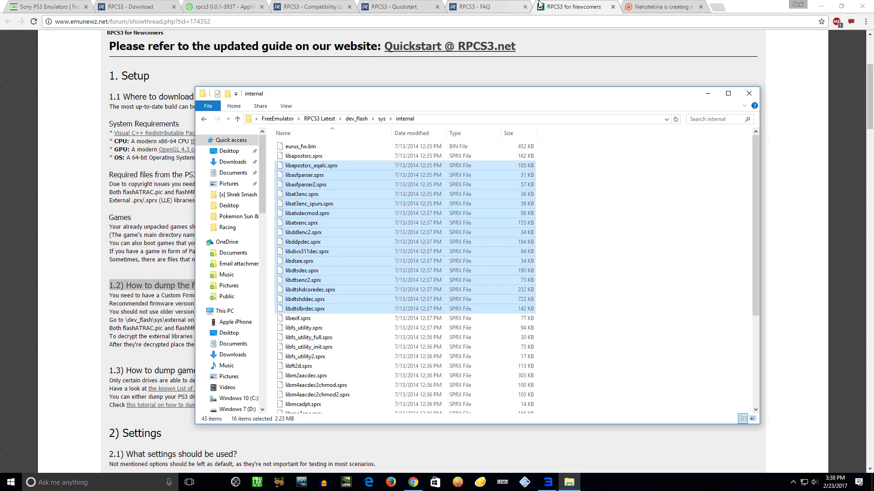
# Return to the Newcomers thread in the browser and highlight the section on which LLE modules should be used.
pyautogui.click(544, 5)
pyautogui.scroll(-10, 490, 191)
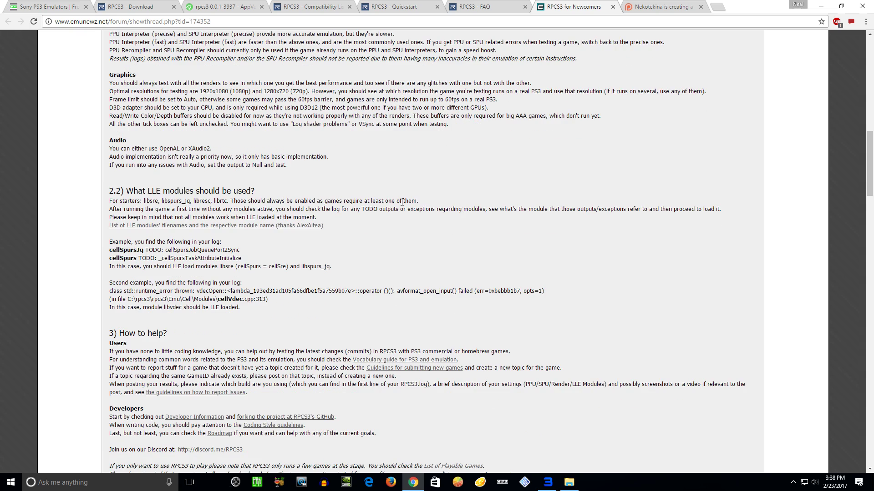
pyautogui.moveTo(133, 100); pyautogui.dragTo(207, 98)
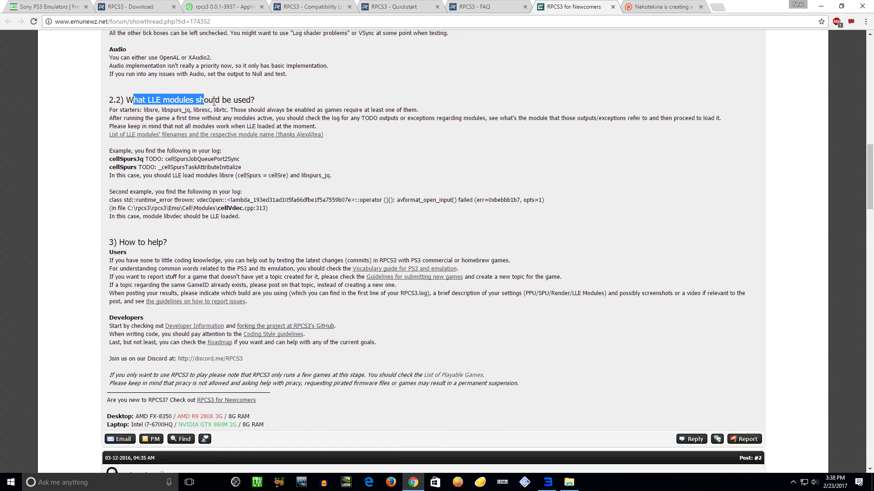
pyautogui.moveTo(127, 100); pyautogui.dragTo(217, 112)
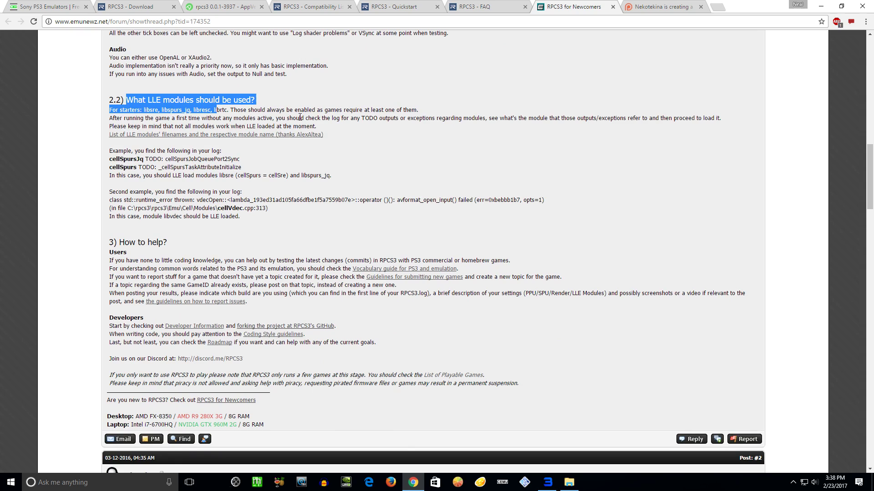
# Switch to the RPCS3 emulator window, then to File Explorer, and return to the RPCS3 Latest folder.
pyautogui.click(548, 483)
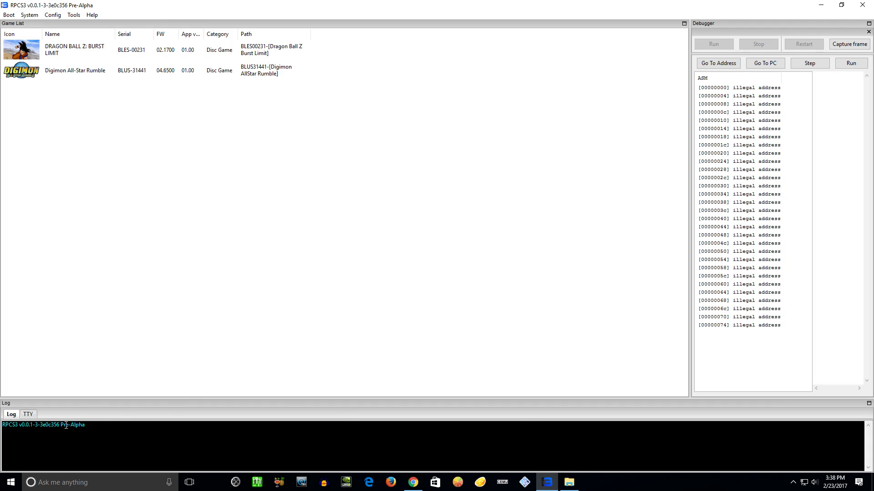
pyautogui.click(569, 482)
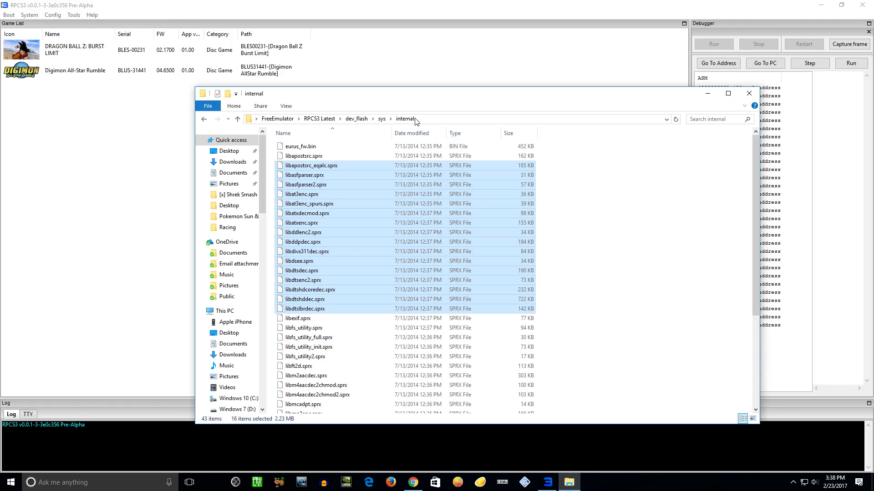
pyautogui.click(331, 120)
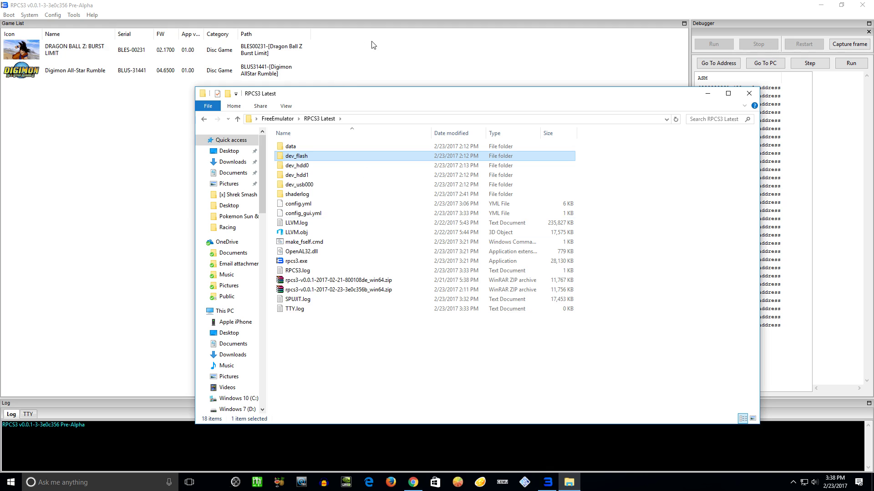
# Check the Newcomers thread again, then switch to RPCS3 and view its options for booting a game.
pyautogui.click(412, 483)
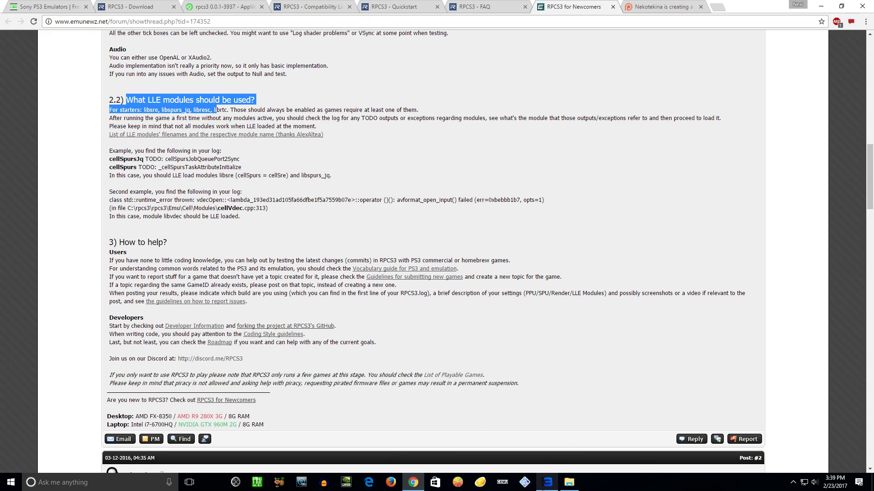
pyautogui.click(543, 485)
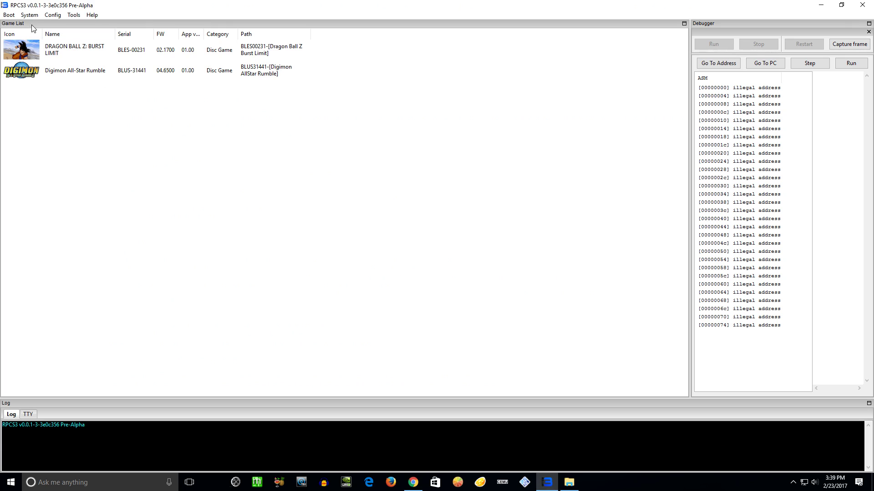
pyautogui.click(9, 15)
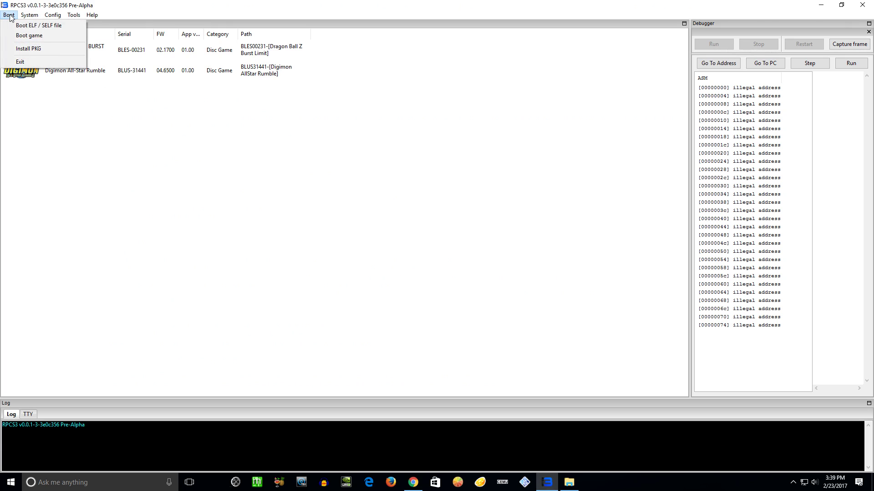
pyautogui.click(48, 37)
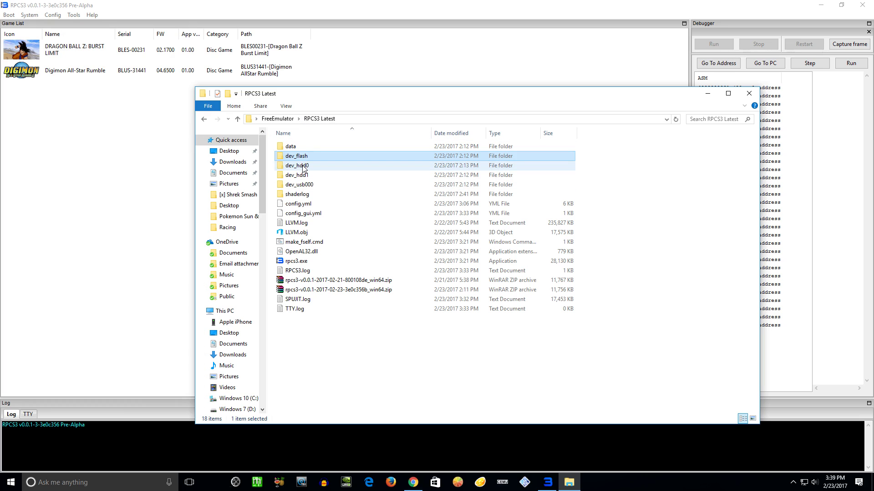
# View the game folders stored in dev_hdd0\game in File Explorer, then return to the RPCS3 Latest folder.
pyautogui.click(300, 169)
pyautogui.doubleClick(300, 166)
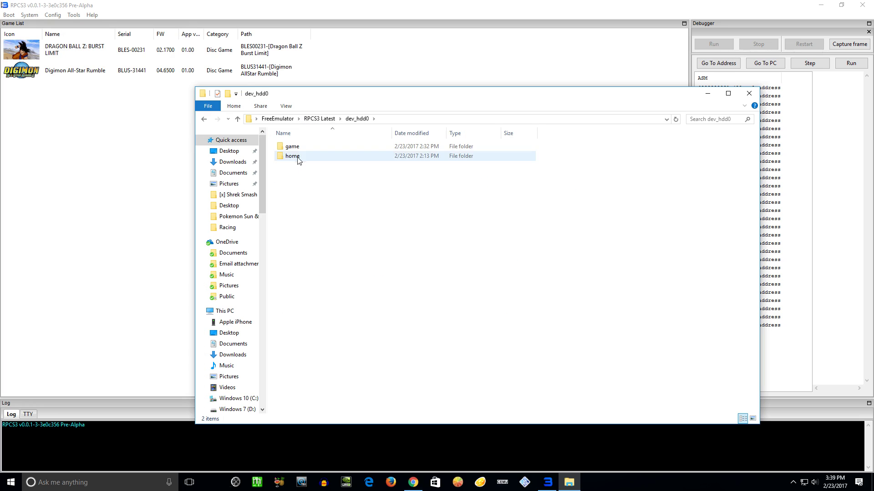
pyautogui.doubleClick(290, 146)
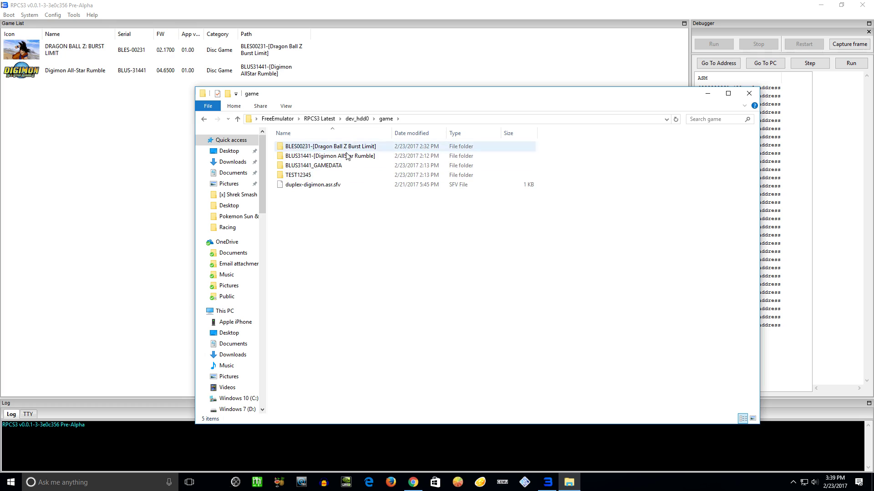
pyautogui.click(278, 118)
pyautogui.hotkey('alt', 'Left')
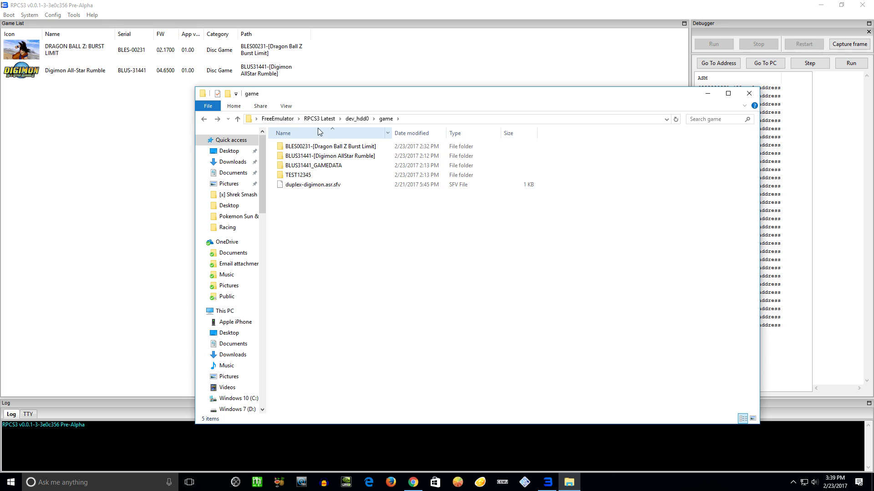
pyautogui.click(319, 118)
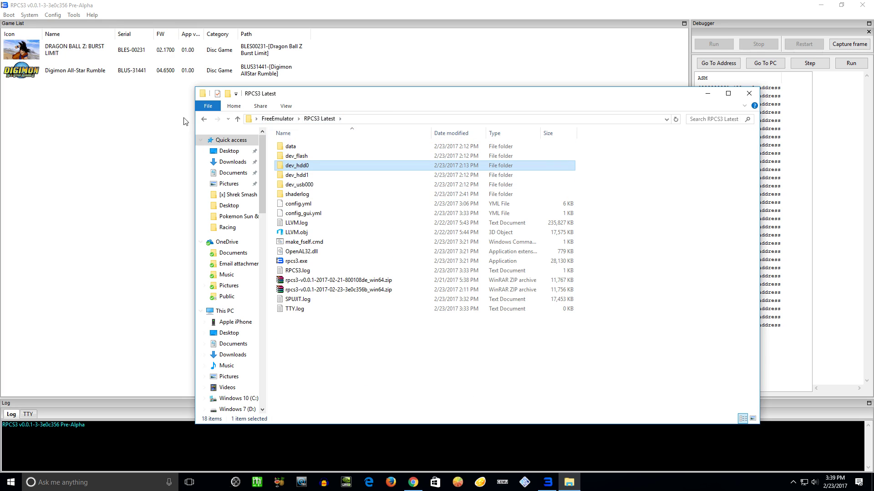
# Open the Dragon Ball Z Burst Limit folder in dev_hdd0\game, examine its folders and file, and return to RPCS3 Latest.
pyautogui.doubleClick(302, 166)
pyautogui.doubleClick(295, 147)
pyautogui.doubleClick(302, 146)
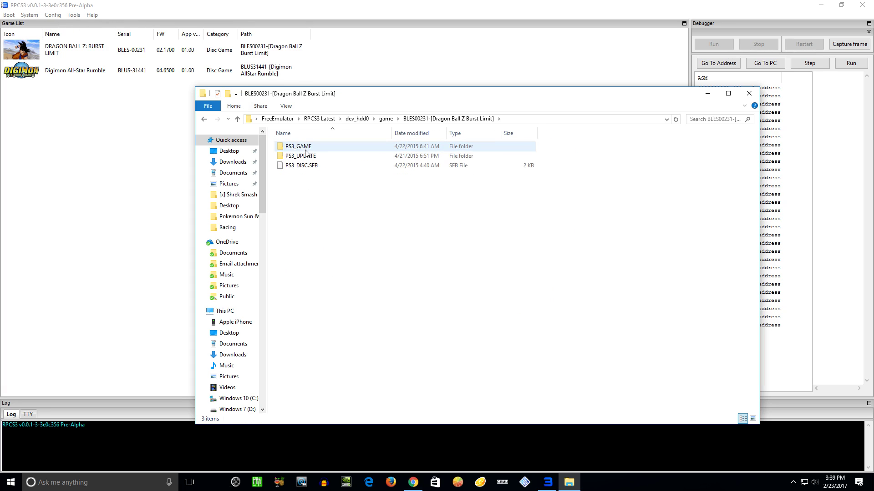
pyautogui.moveTo(330, 199); pyautogui.dragTo(287, 138)
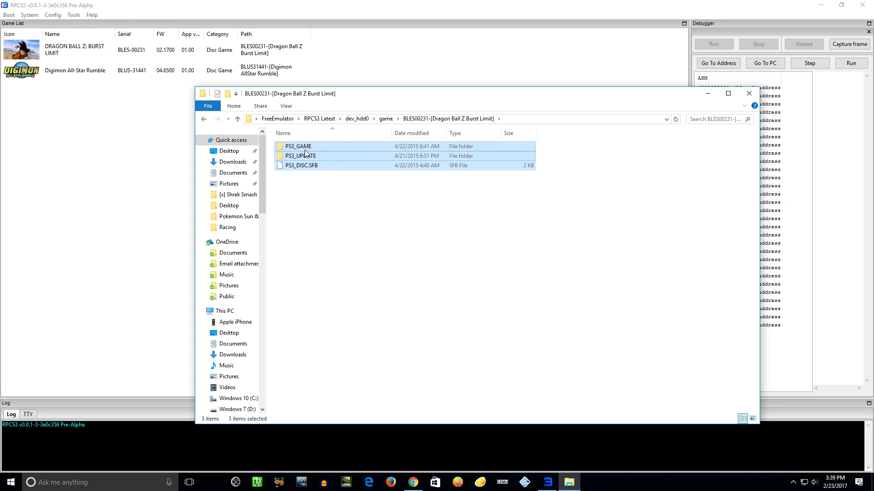
pyautogui.click(291, 150)
pyautogui.click(298, 157)
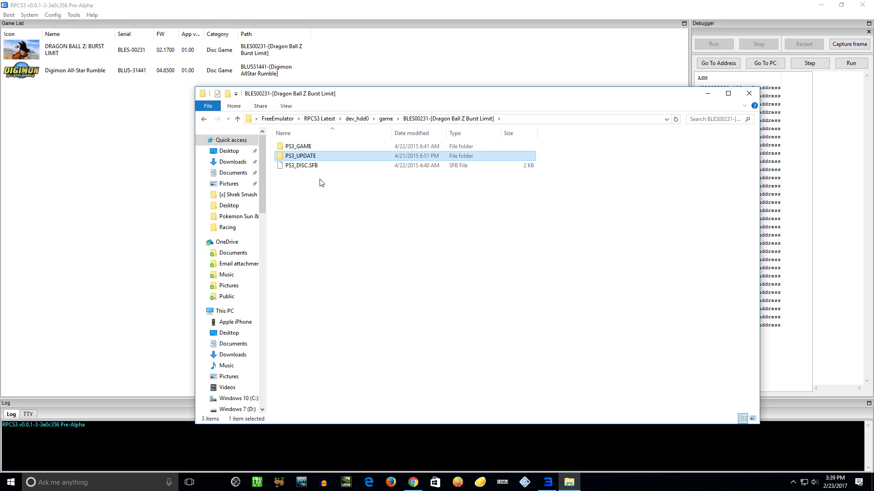
pyautogui.moveTo(341, 205); pyautogui.dragTo(295, 108)
pyautogui.click(312, 214)
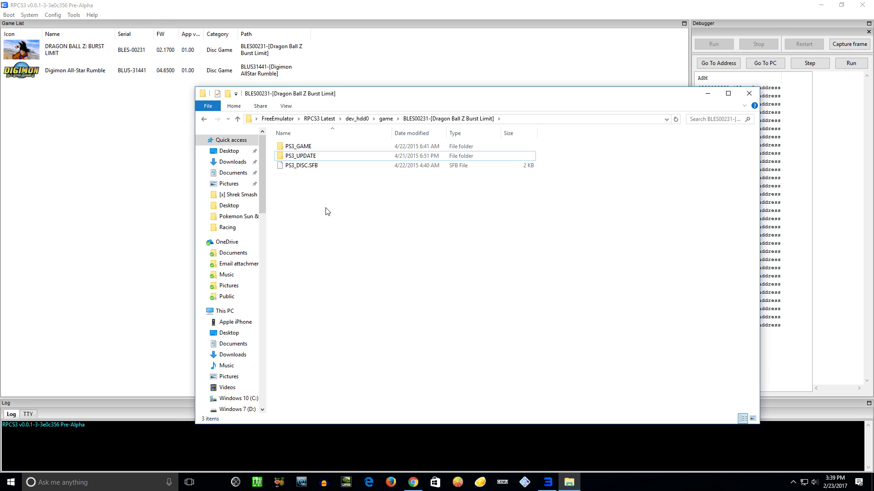
pyautogui.hotkey('ctrl', 'a')
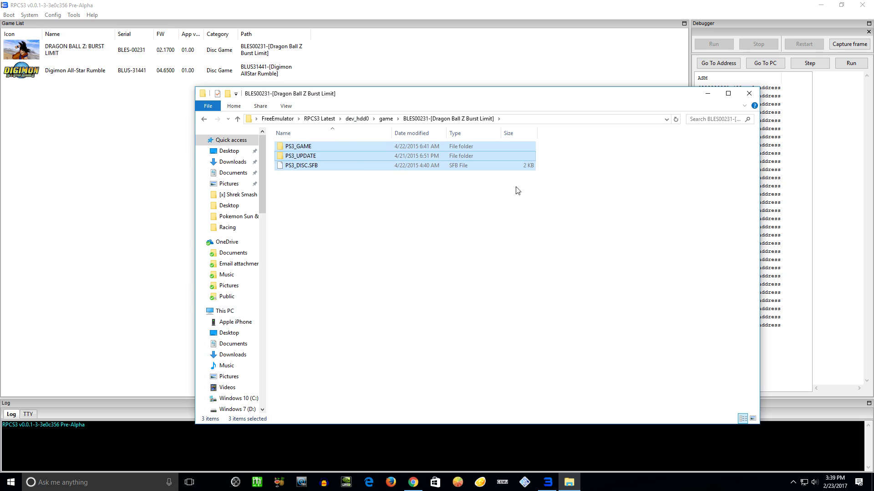
pyautogui.click(316, 261)
pyautogui.click(326, 122)
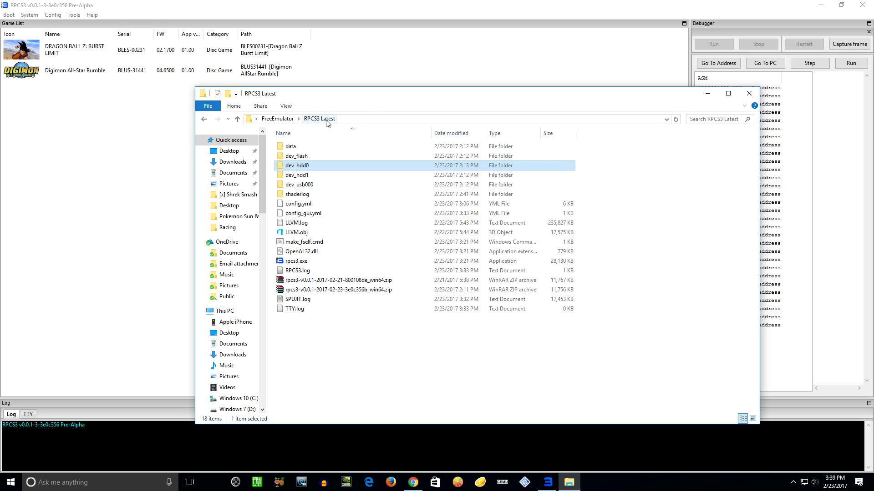
# Switch to RPCS3, look over its boot and configuration options, and open the emulator settings.
pyautogui.click(9, 15)
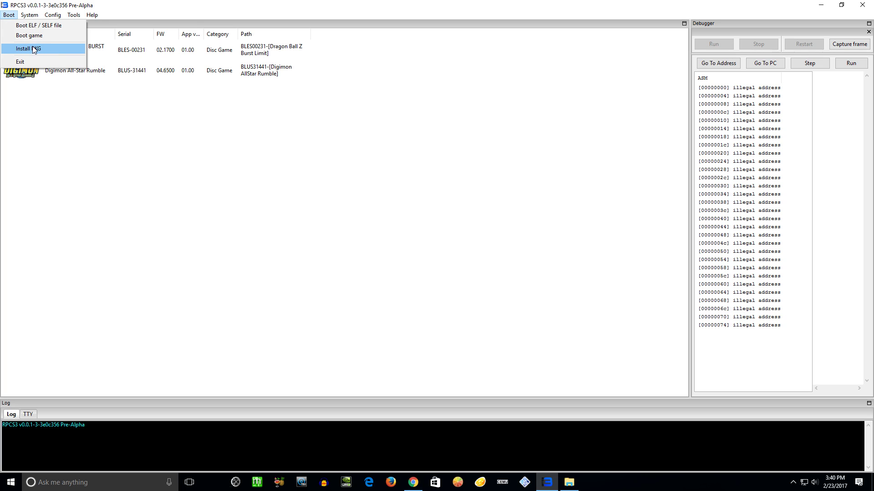
pyautogui.moveTo(30, 14)
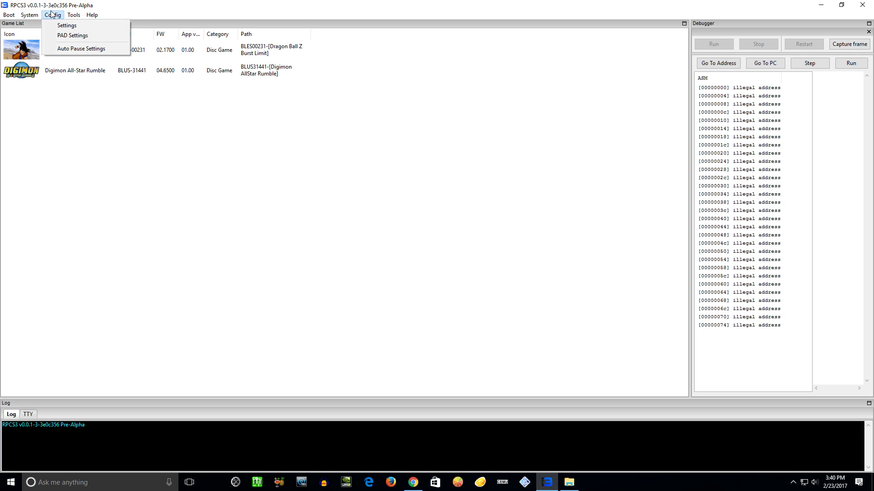
pyautogui.moveTo(94, 18)
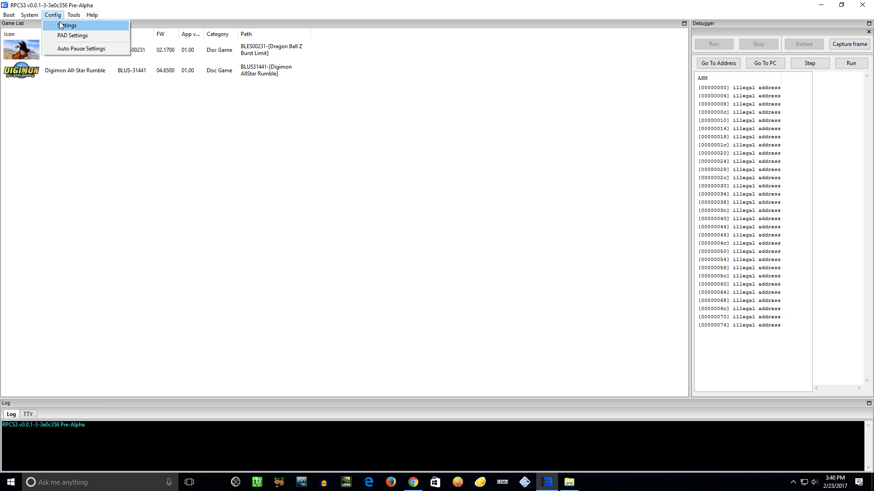
pyautogui.click(62, 26)
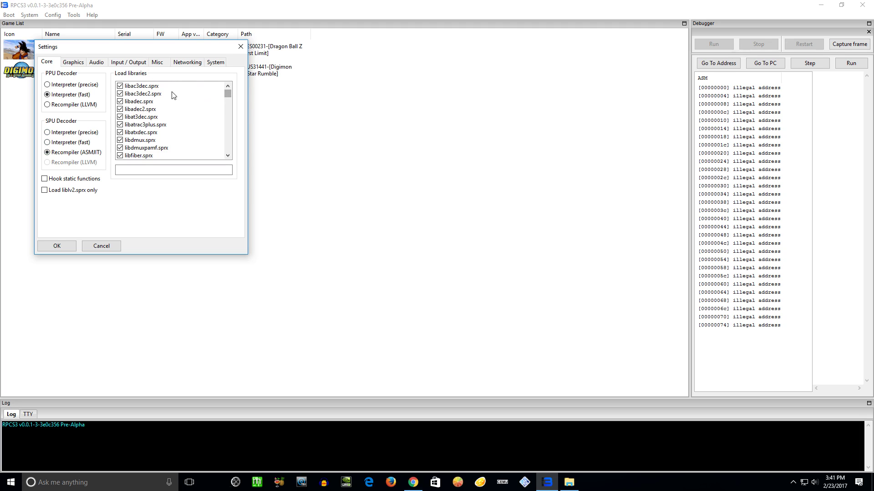
# Examine the checked and unchecked entries in the core settings' list of libraries to load, then return to its beginning.
pyautogui.moveTo(228, 93)
pyautogui.mouseDown()
pyautogui.moveTo(229, 154)
pyautogui.moveTo(228, 96)
pyautogui.mouseUp()
pyautogui.moveTo(123, 43); pyautogui.dragTo(163, 93)
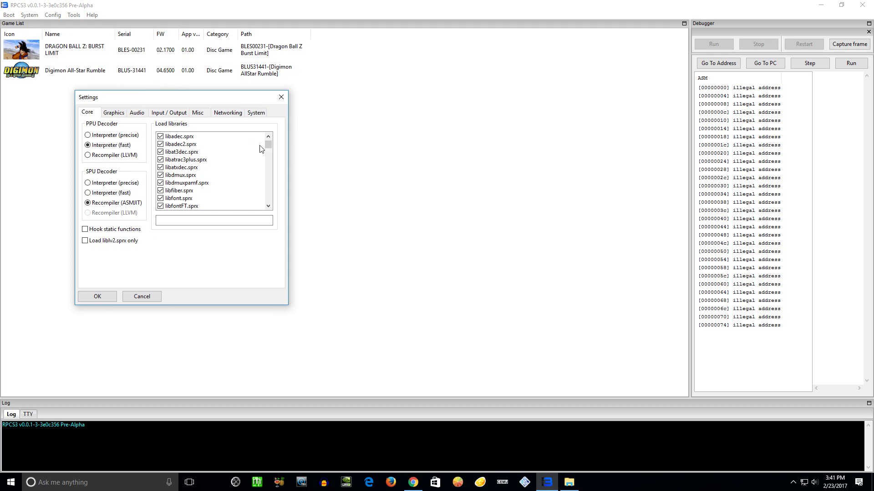
pyautogui.moveTo(266, 150)
pyautogui.mouseDown()
pyautogui.moveTo(269, 140)
pyautogui.moveTo(270, 150)
pyautogui.mouseUp()
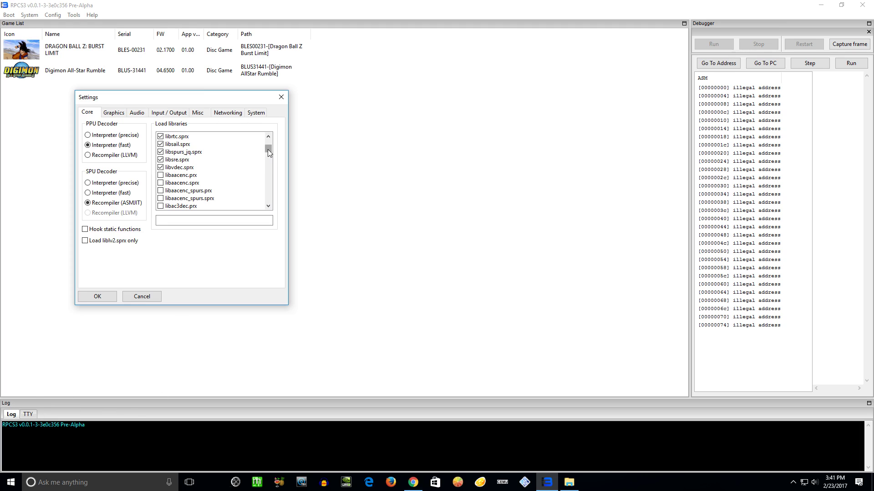
pyautogui.moveTo(267, 149); pyautogui.dragTo(269, 157)
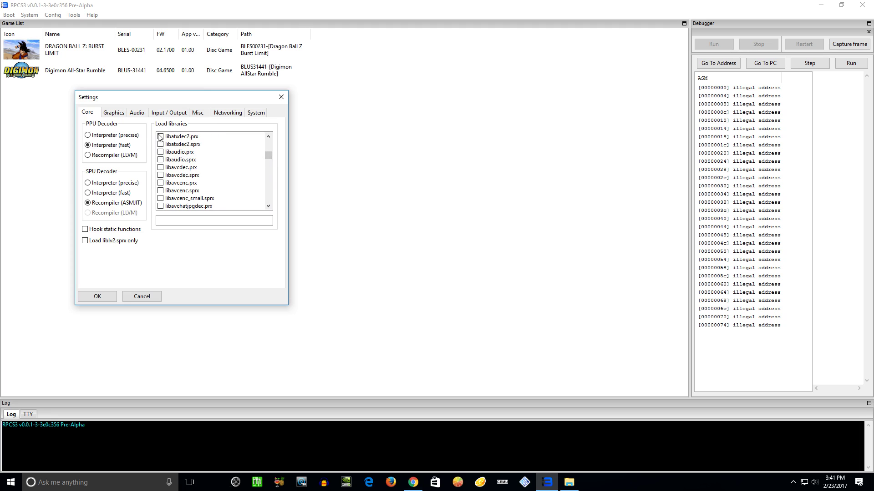
pyautogui.scroll(5, 252, 158)
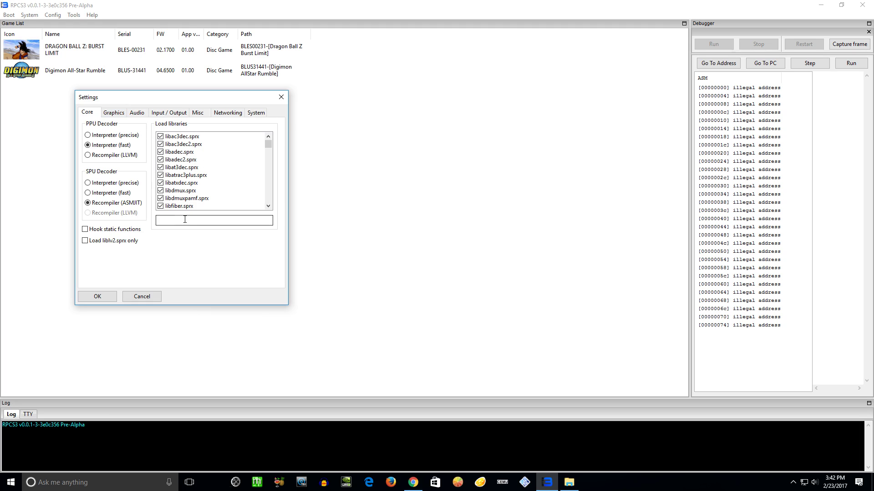
# In Chrome, open the Digimon All-Star Rumble thread from the forum's playable commercial games and read the posts about its settings.
pyautogui.click(413, 482)
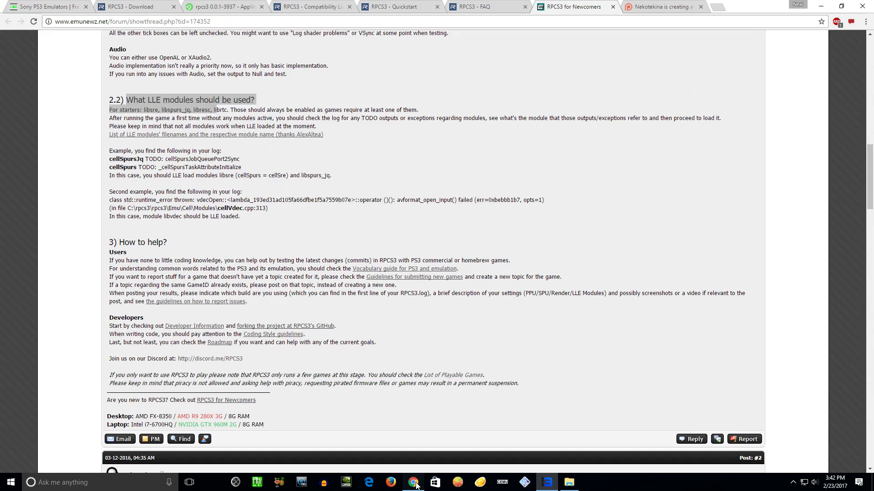
pyautogui.scroll(10, 637, 94)
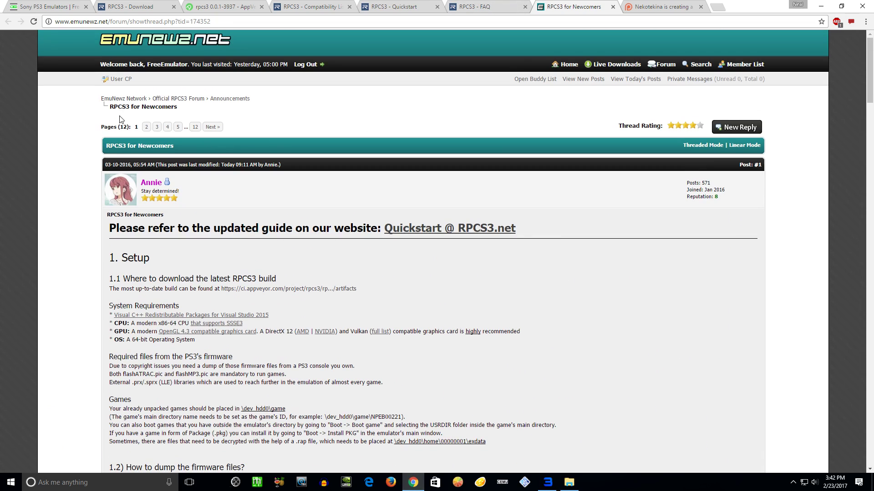
pyautogui.click(190, 99)
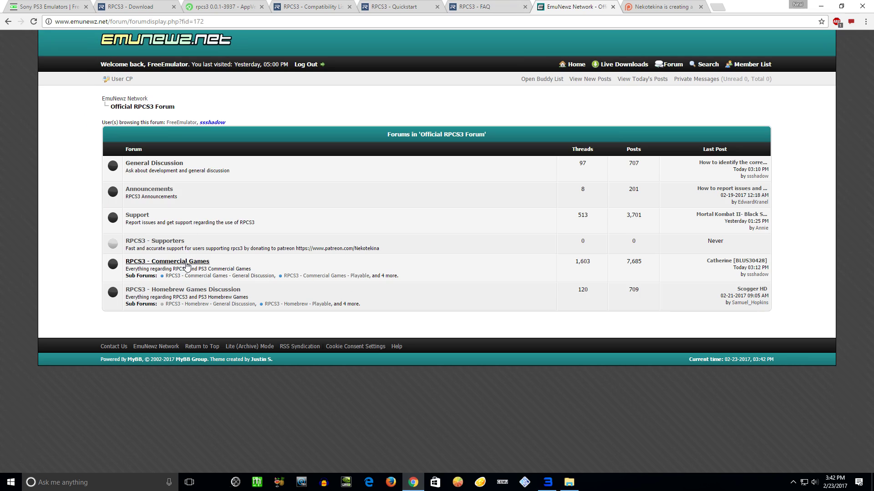
pyautogui.click(187, 262)
pyautogui.click(225, 191)
pyautogui.scroll(-4, 287, 282)
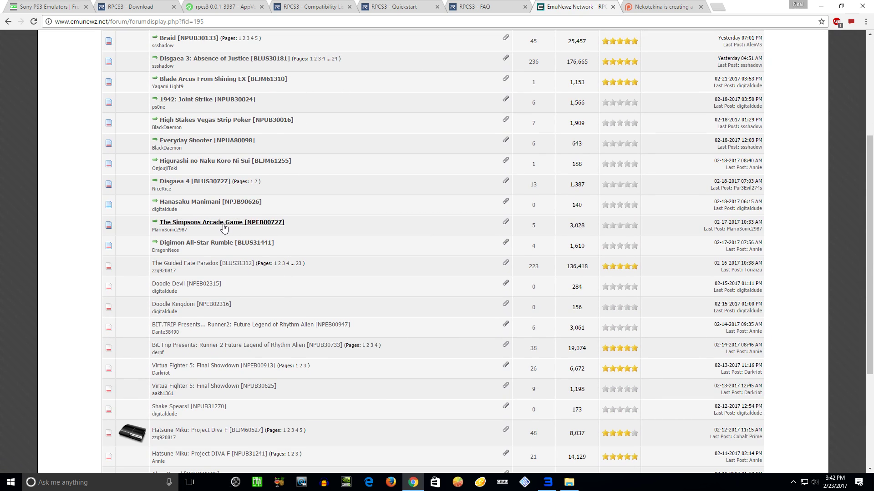
pyautogui.click(231, 245)
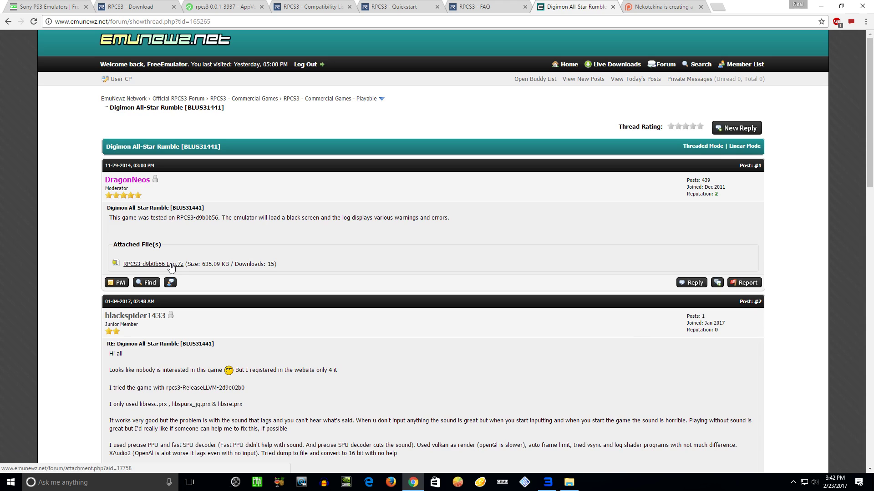
pyautogui.scroll(-15, 342, 221)
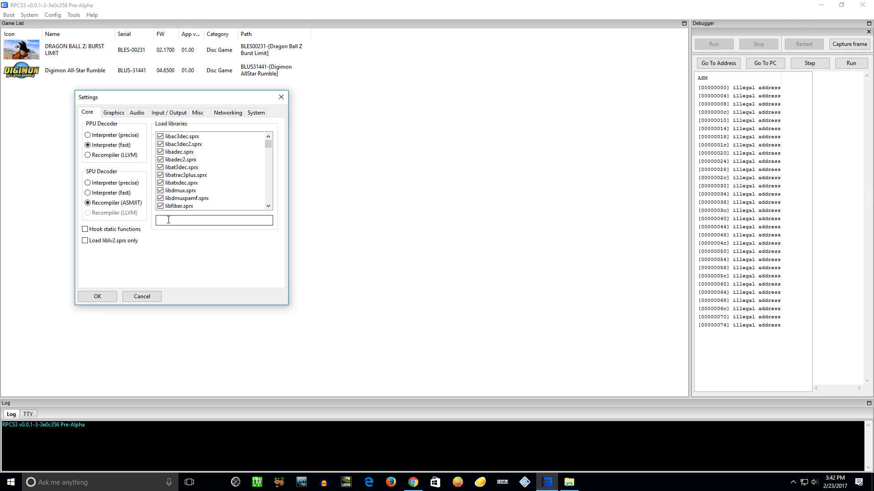
# In the graphics settings, choose Vulkan as the renderer and 1280x720 as the resolution, and check the aspect ratio option.
pyautogui.click(114, 114)
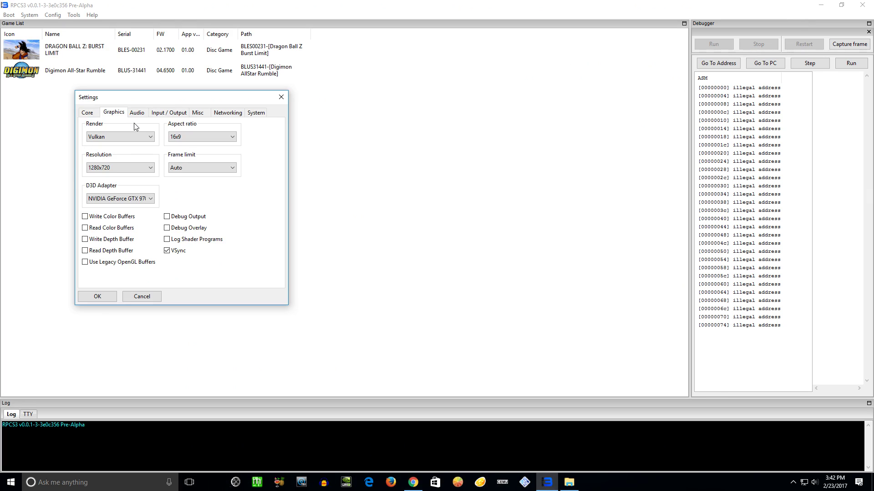
pyautogui.click(135, 138)
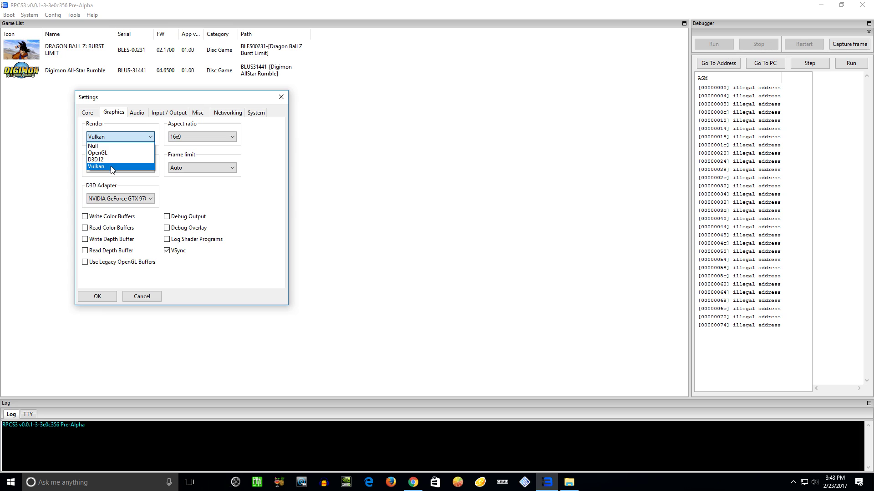
pyautogui.click(112, 167)
pyautogui.click(197, 137)
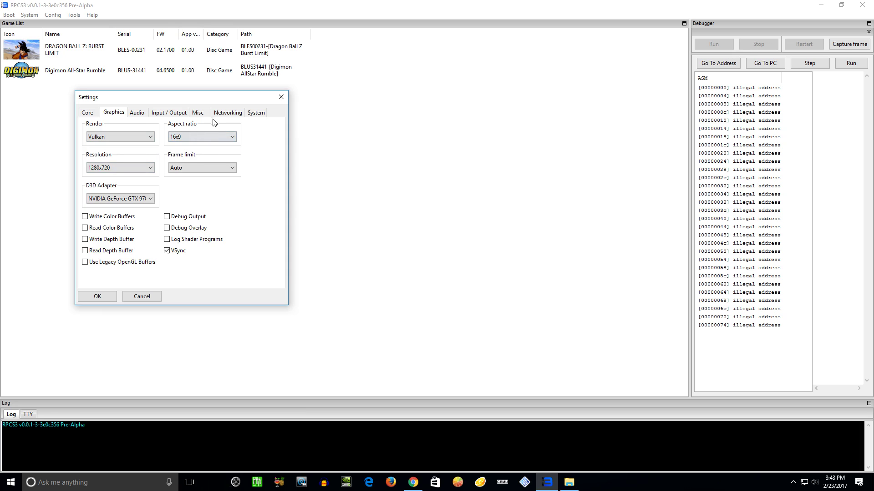
pyautogui.click(141, 167)
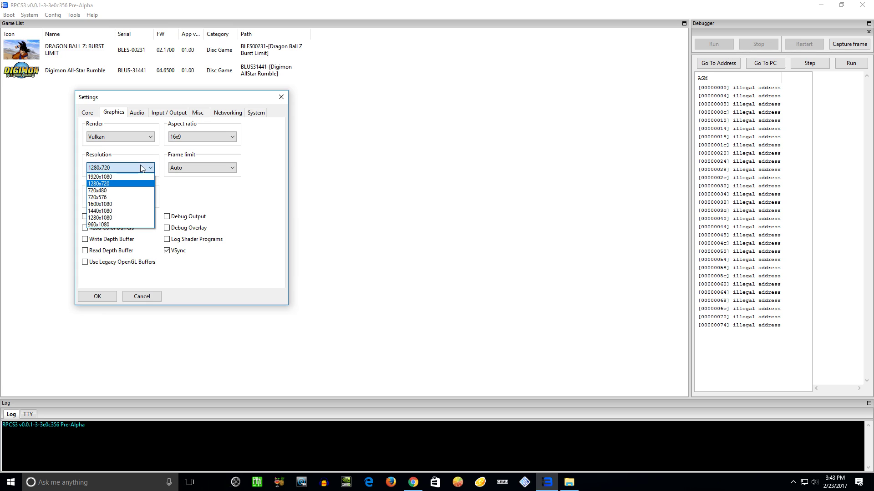
pyautogui.click(106, 186)
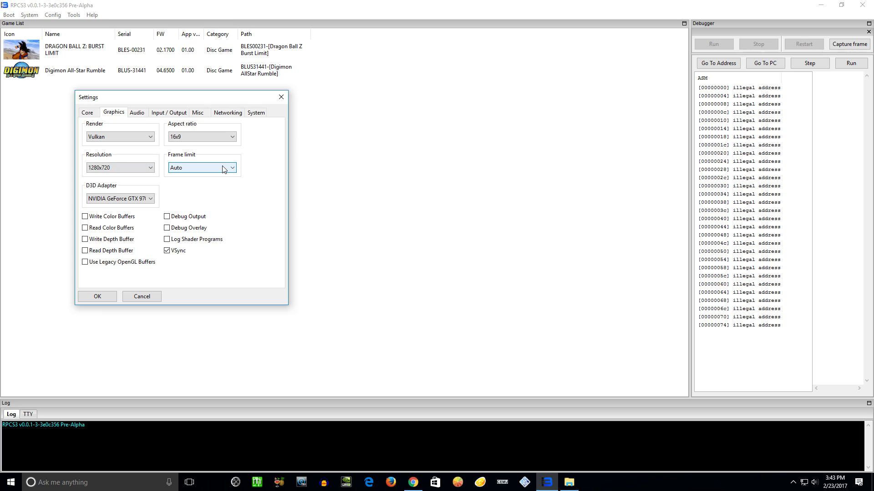
# Set the frame limit to Auto and choose NVIDIA GeForce GTX 970 as the D3D adapter.
pyautogui.click(203, 168)
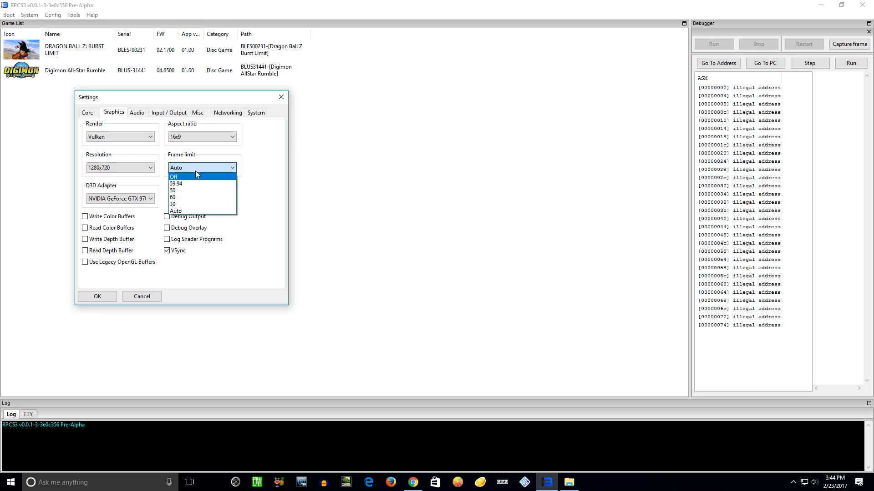
pyautogui.click(183, 211)
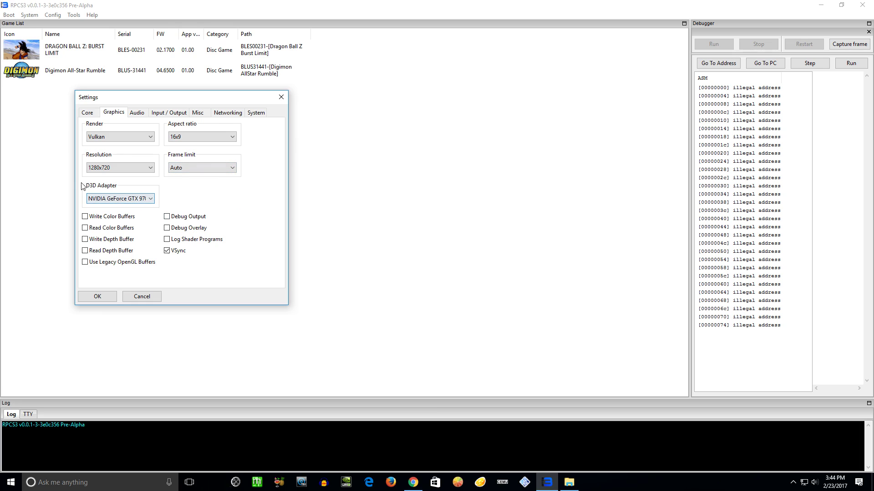
pyautogui.click(135, 201)
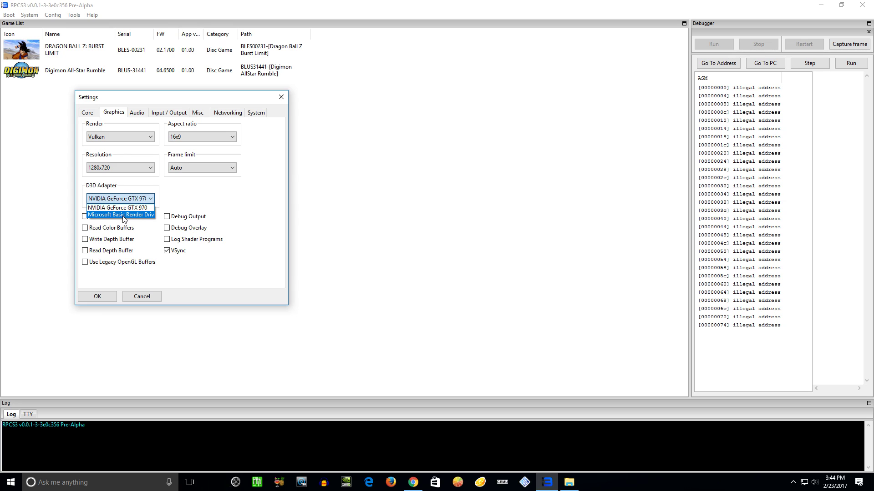
pyautogui.click(139, 210)
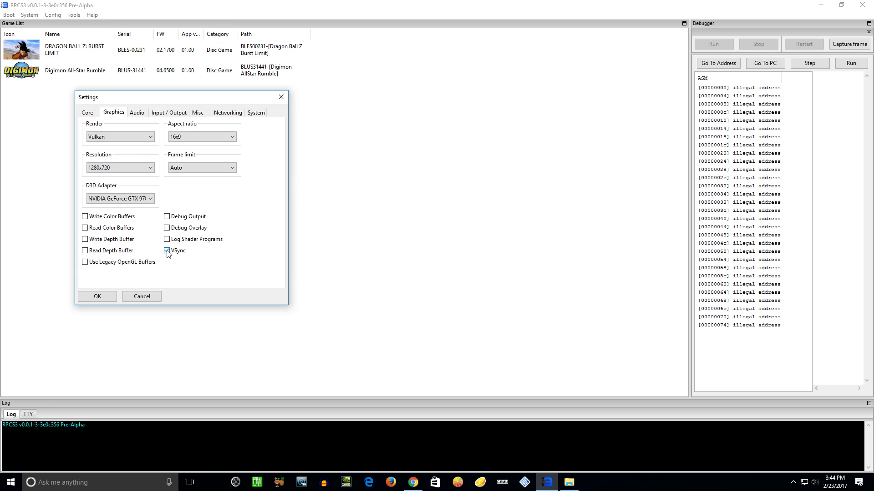
# In the audio settings, choose XAudio2 as the audio output.
pyautogui.click(138, 114)
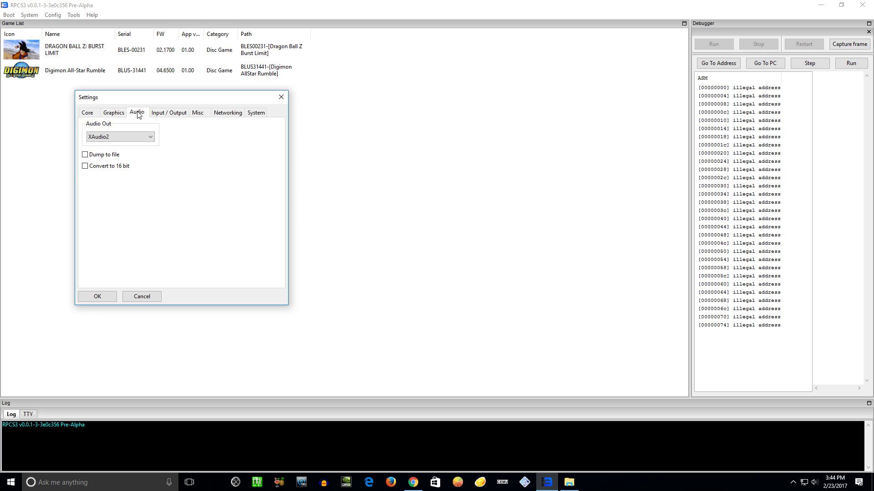
pyautogui.click(92, 138)
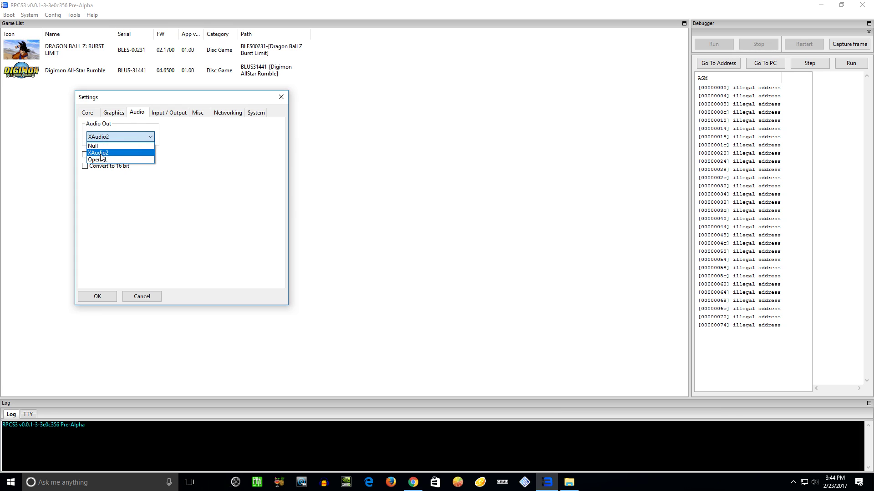
pyautogui.click(115, 155)
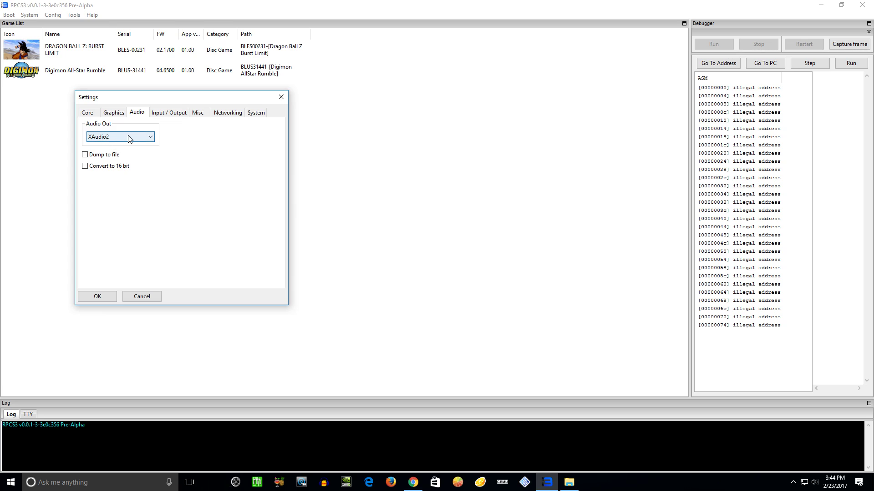
# In the input/output settings, keep XInput as the pad handler and check the camera options.
pyautogui.click(166, 117)
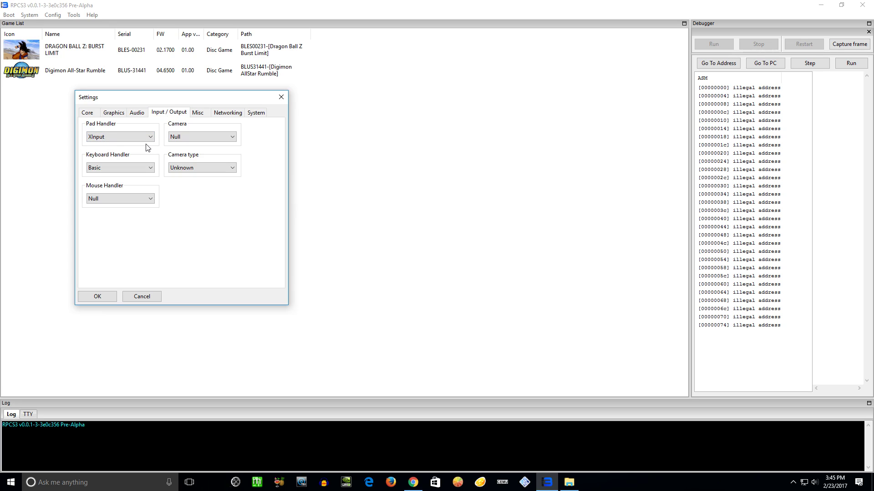
pyautogui.click(115, 137)
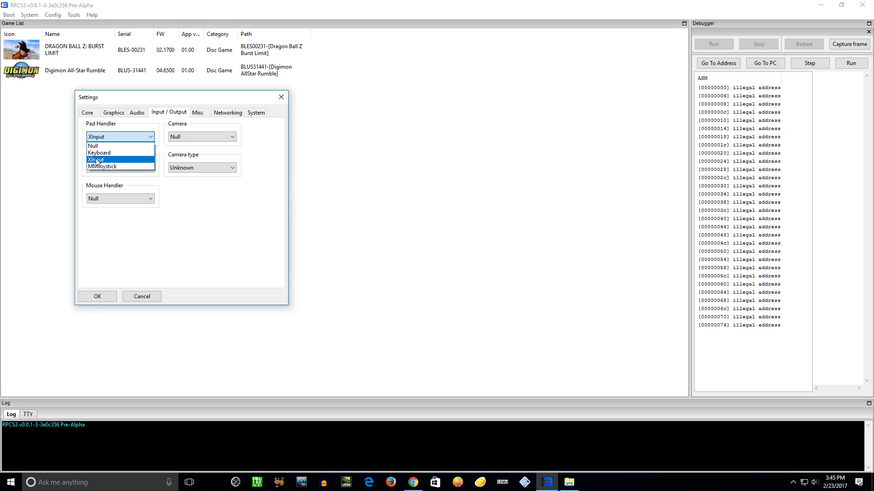
pyautogui.click(97, 139)
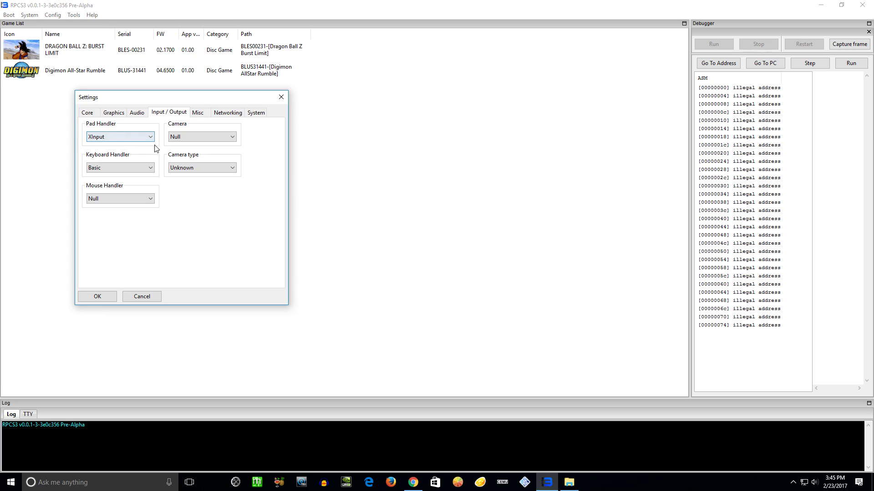
pyautogui.click(218, 136)
pyautogui.click(218, 135)
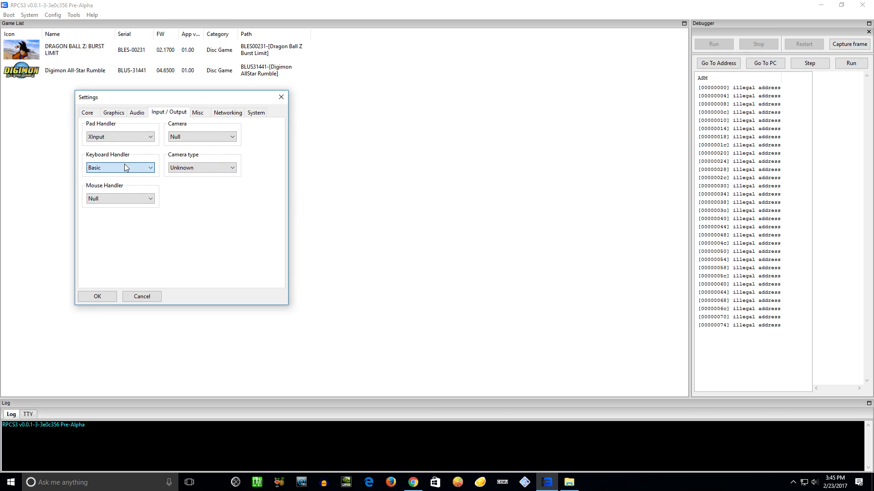
# Review the miscellaneous, networking and system settings, including the language options, and return to the audio settings.
pyautogui.click(197, 115)
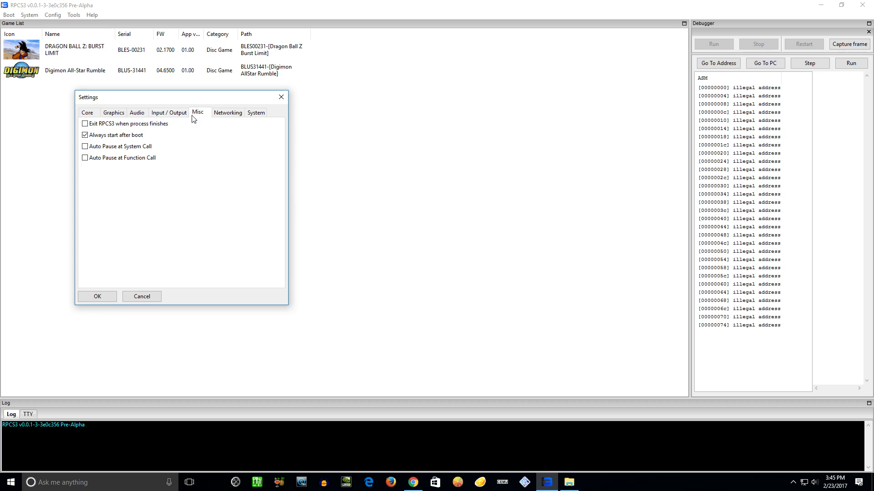
pyautogui.click(233, 113)
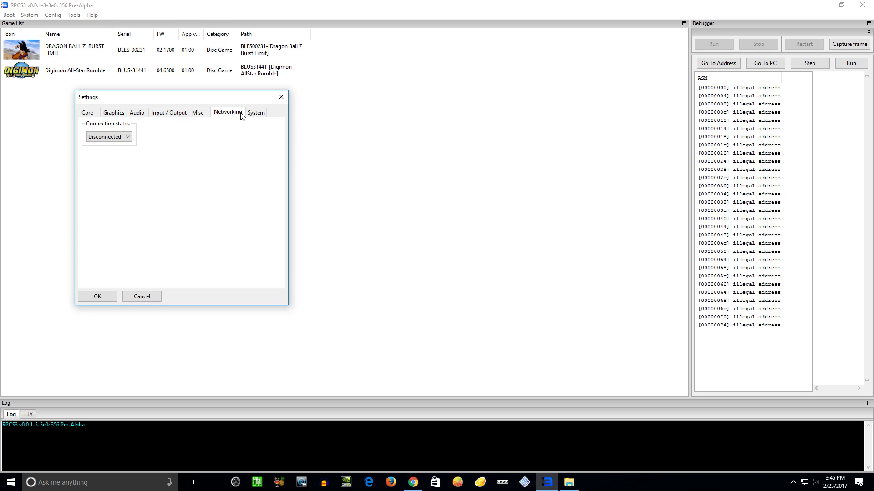
pyautogui.click(250, 115)
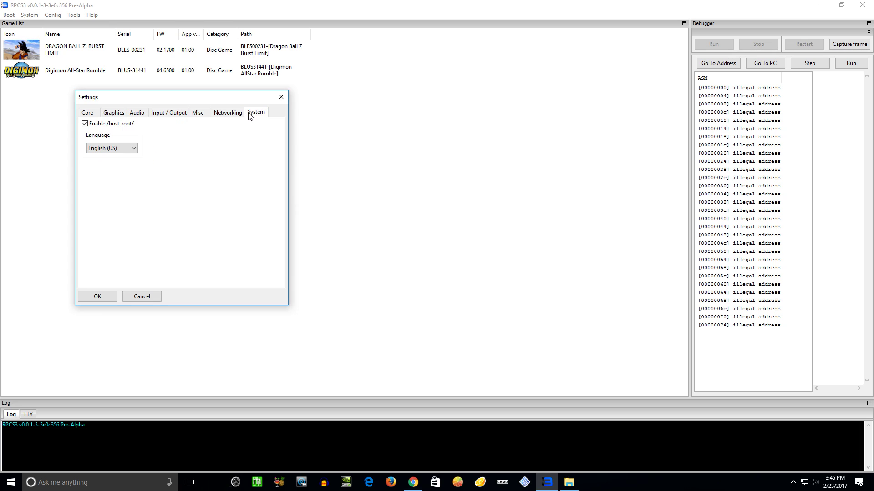
pyautogui.click(123, 151)
pyautogui.click(123, 150)
pyautogui.click(123, 150)
pyautogui.click(123, 151)
pyautogui.click(131, 152)
pyautogui.click(131, 152)
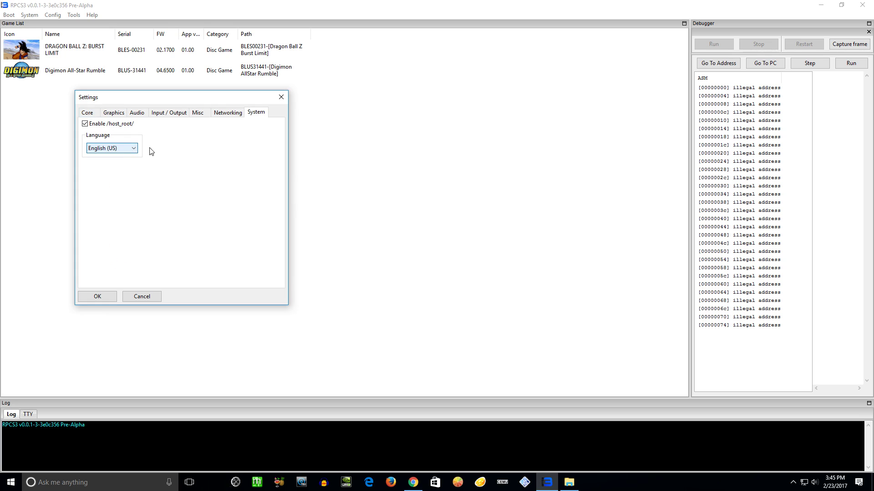
pyautogui.click(180, 114)
pyautogui.click(138, 113)
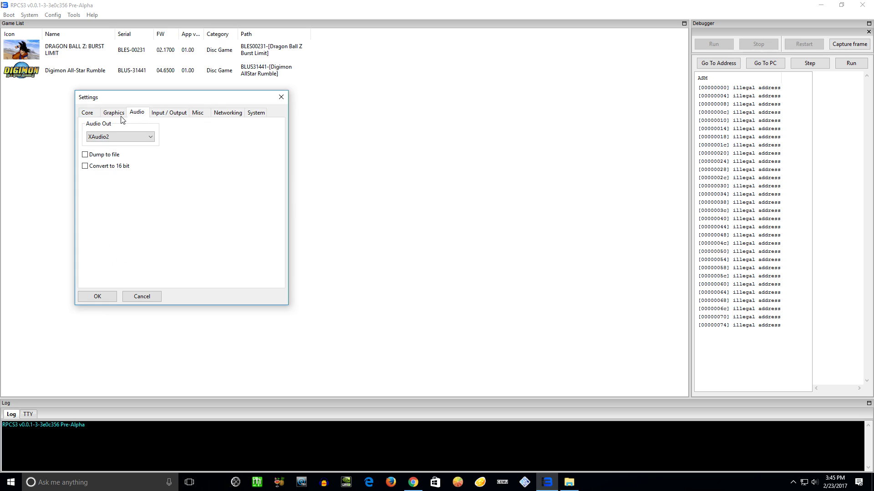
# Recheck the graphics and core settings, and save the emulator configuration.
pyautogui.click(112, 116)
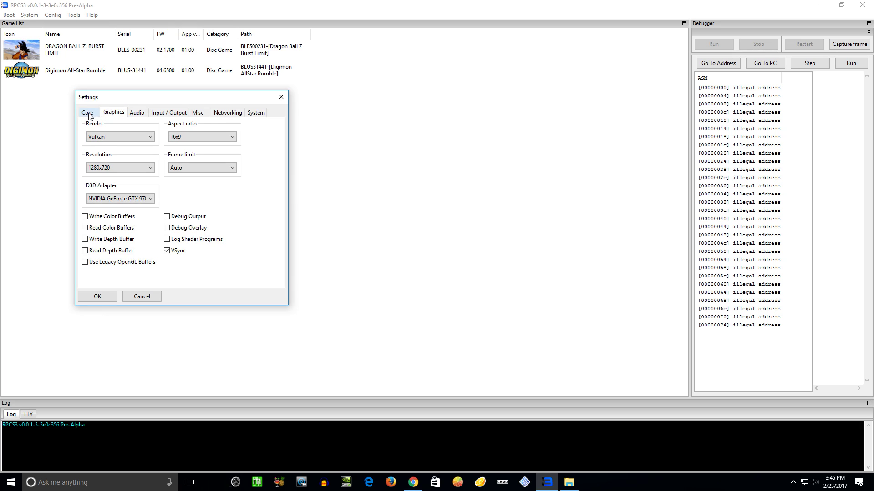
pyautogui.click(89, 115)
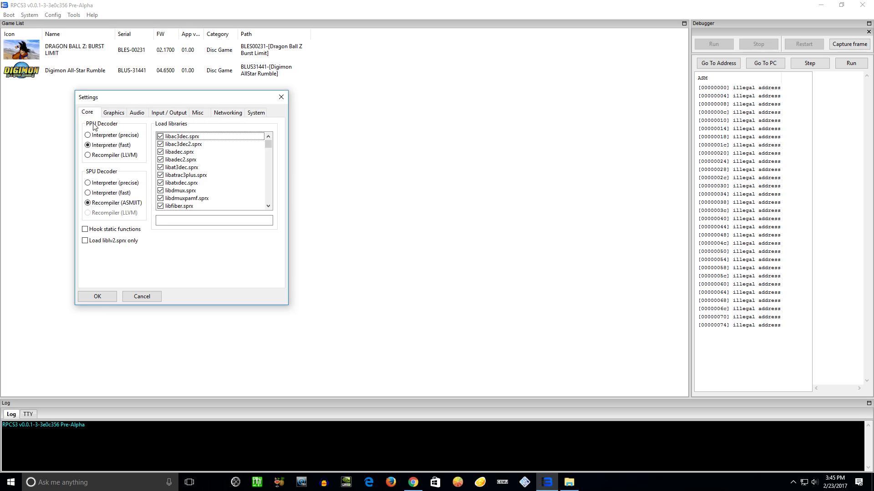
pyautogui.click(97, 295)
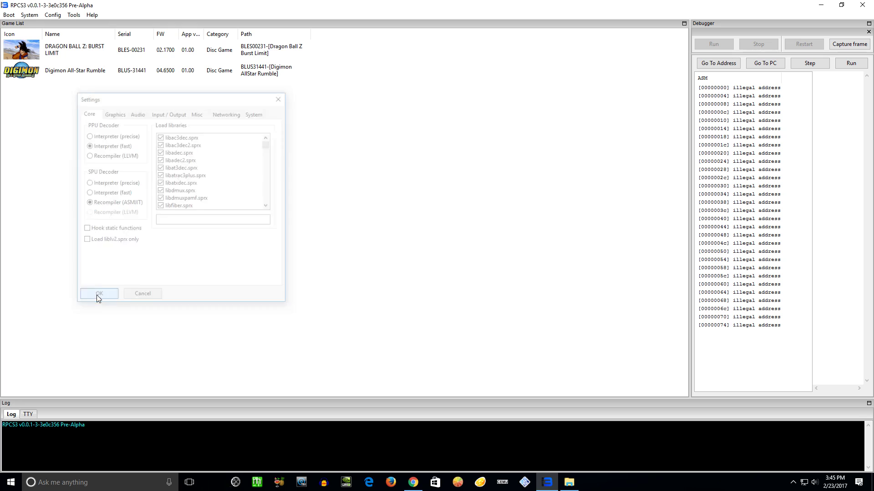
# In the PAD settings, bind the left analog stick's up direction to W and save the controller mapping.
pyautogui.click(50, 16)
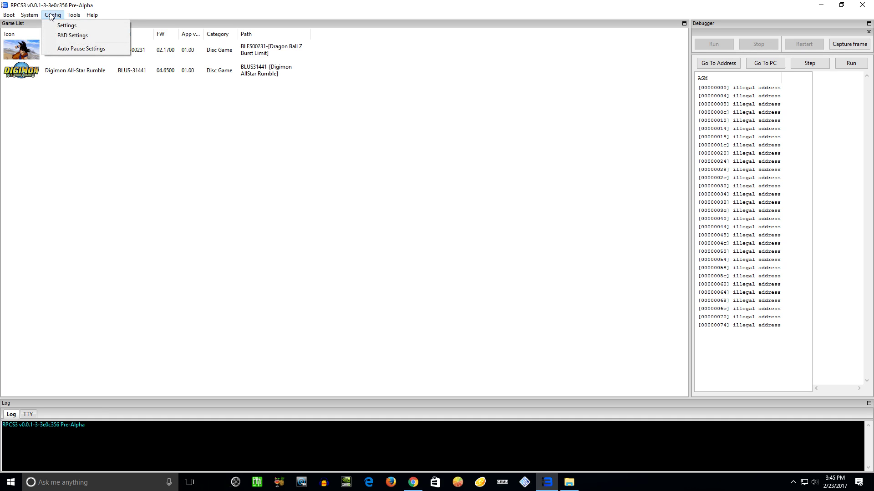
pyautogui.click(74, 36)
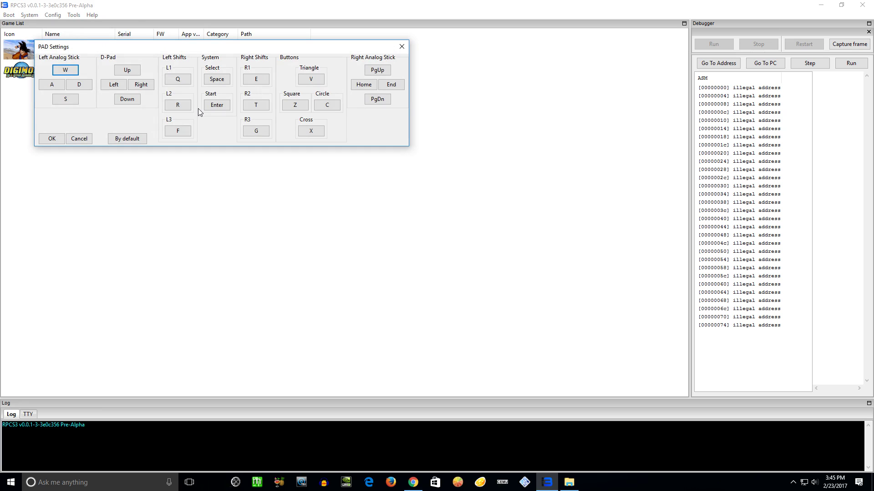
pyautogui.click(69, 71)
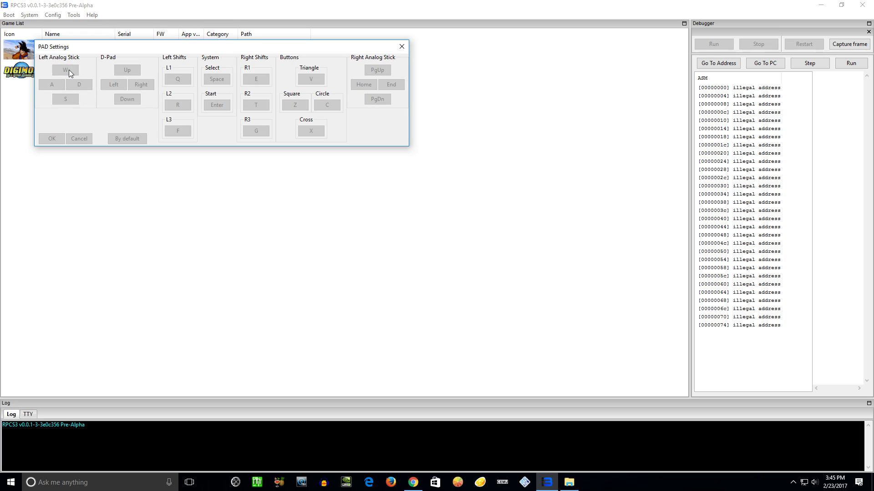
pyautogui.press('w')
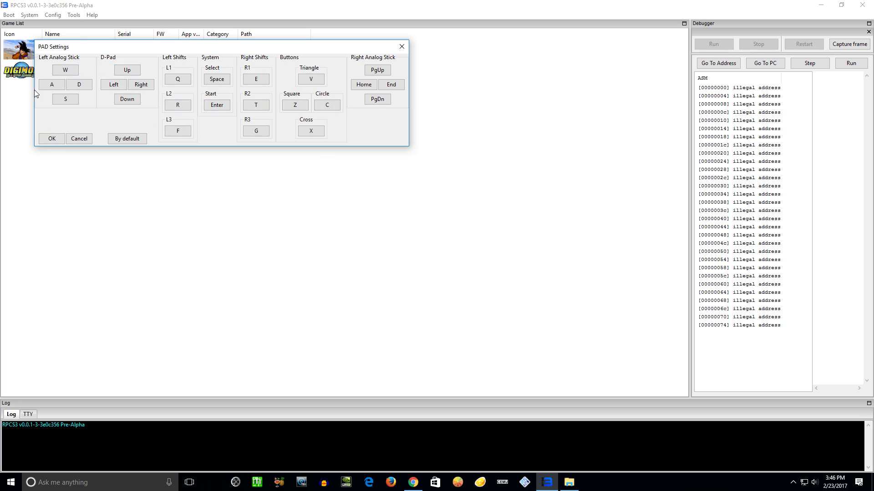
pyautogui.click(51, 139)
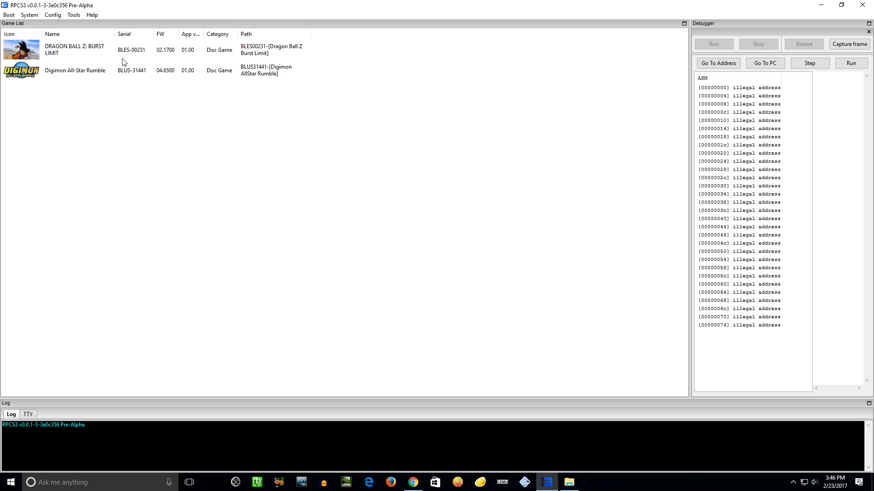
# Boot DRAGON BALL Z: BURST LIMIT, move its game window to the upper-left area of the desktop, and start past the title screen.
pyautogui.click(80, 53)
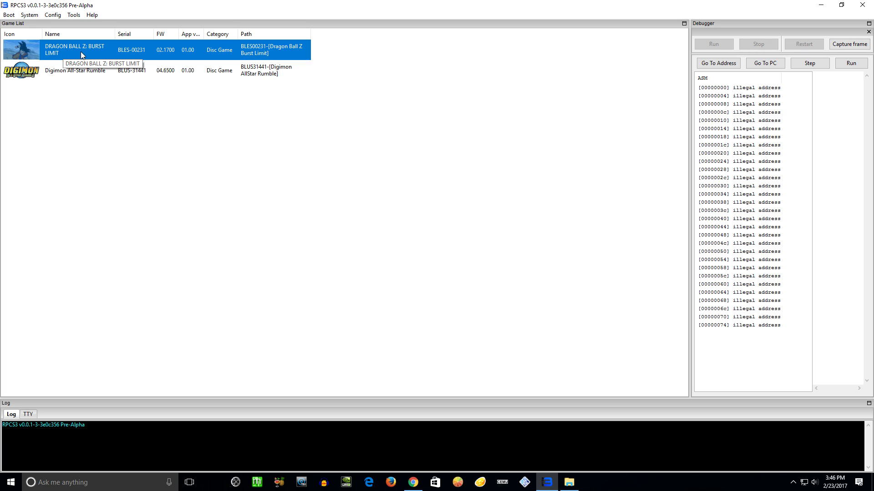
pyautogui.doubleClick(81, 51)
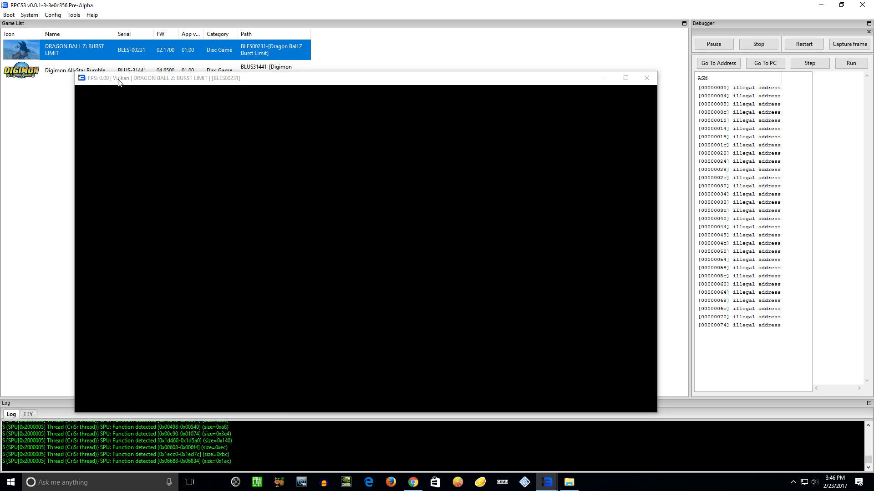
pyautogui.moveTo(146, 81); pyautogui.dragTo(74, 42)
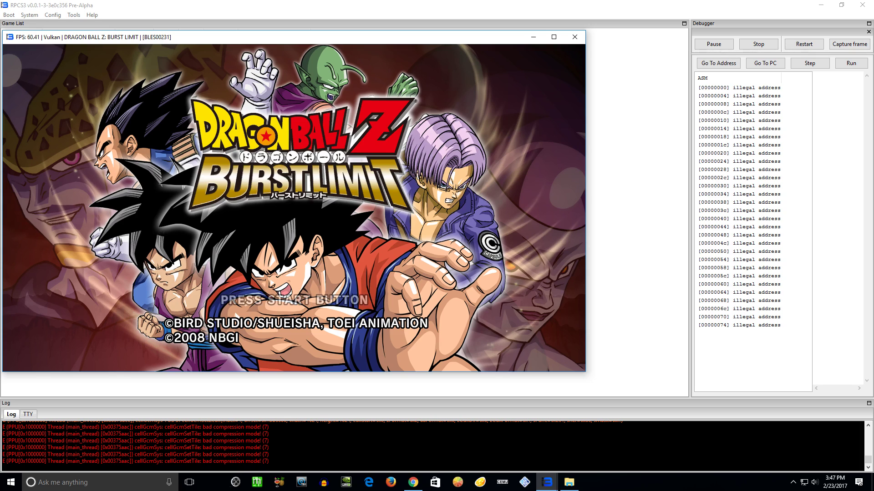
pyautogui.press('Return')
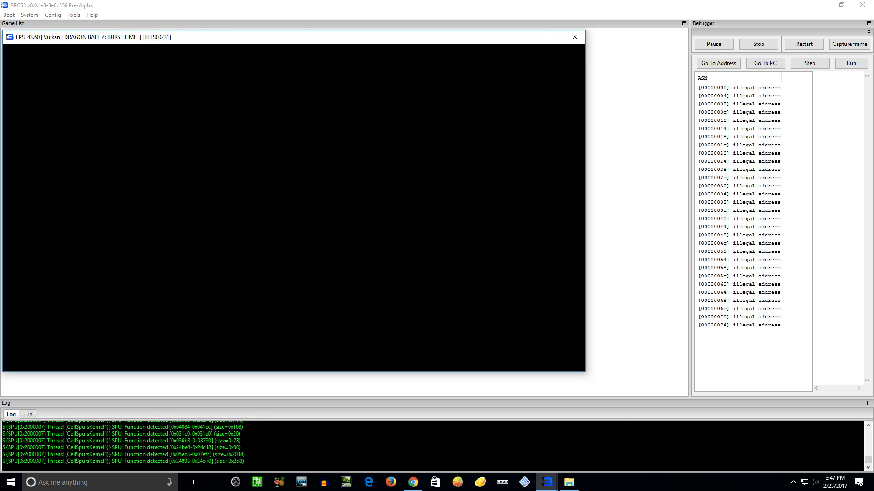